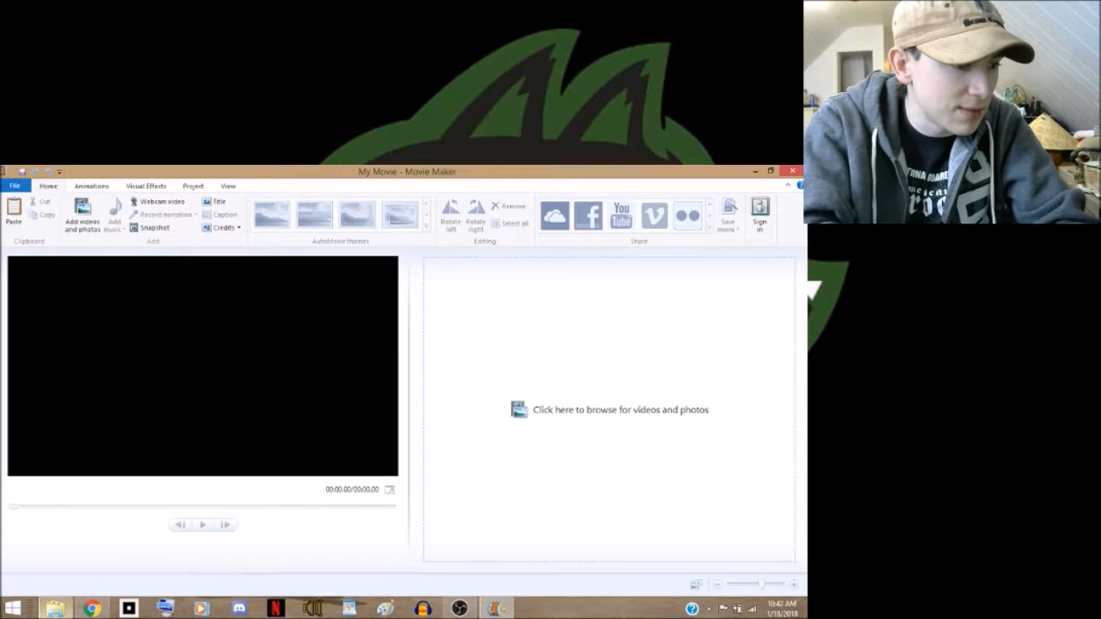
- Find the GOPR3646 video in the computer's Videos folder and add it to the Movie Maker project
{"action": "left_click", "coordinate": [55, 609]}
{"action": "left_click", "coordinate": [370, 281]}
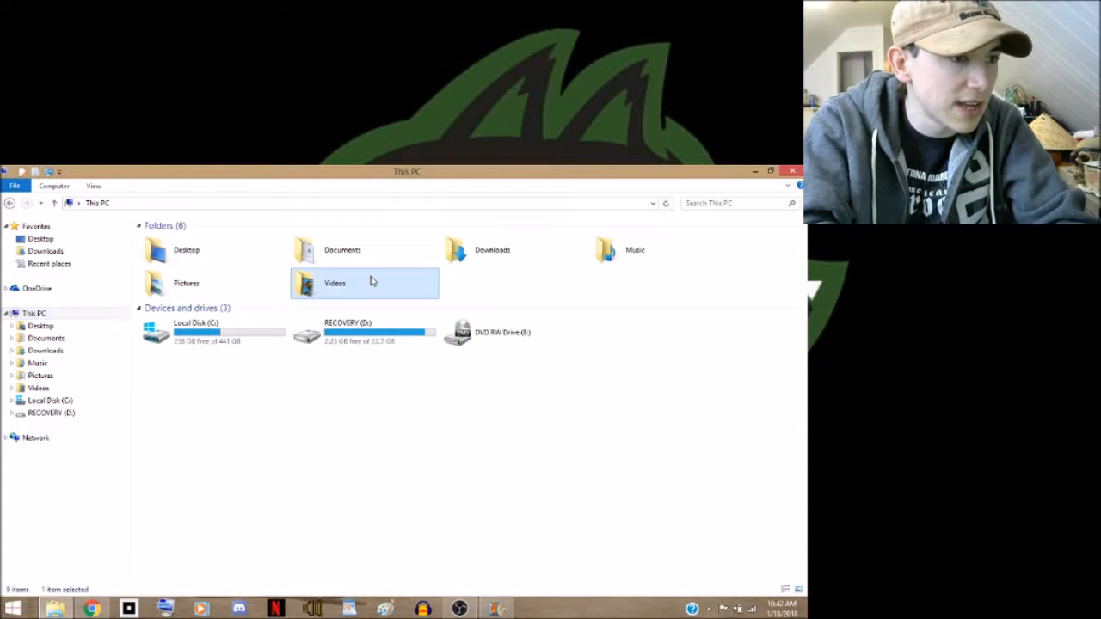
{"action": "double_click", "coordinate": [371, 281]}
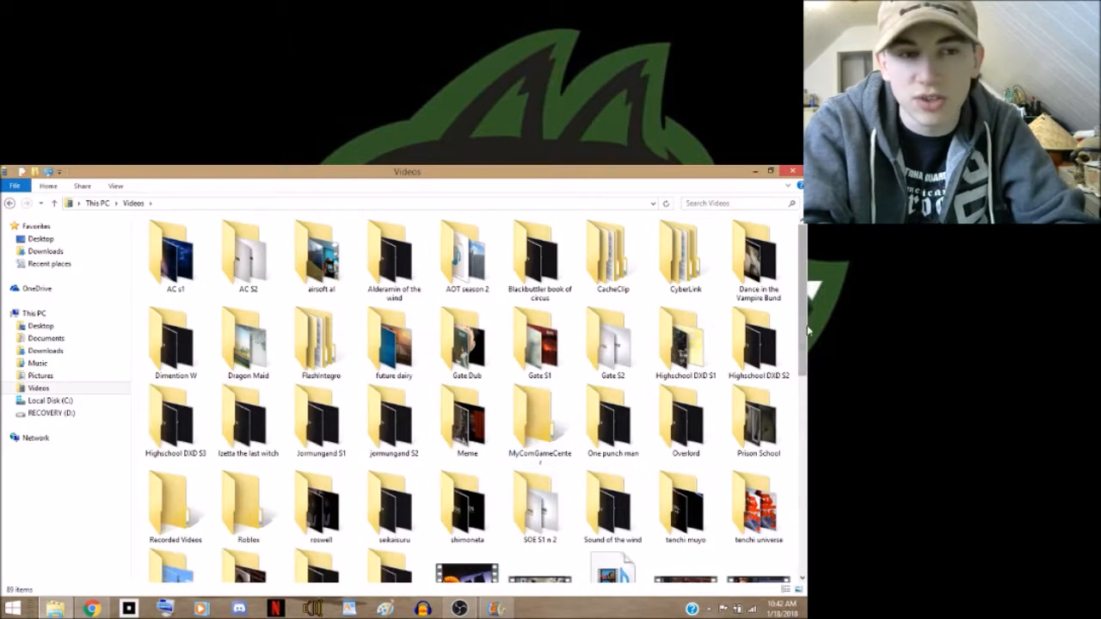
{"action": "scroll", "coordinate": [806, 337], "scroll_direction": "down", "scroll_amount": 2}
{"action": "left_click_drag", "start_coordinate": [806, 337], "coordinate": [808, 430]}
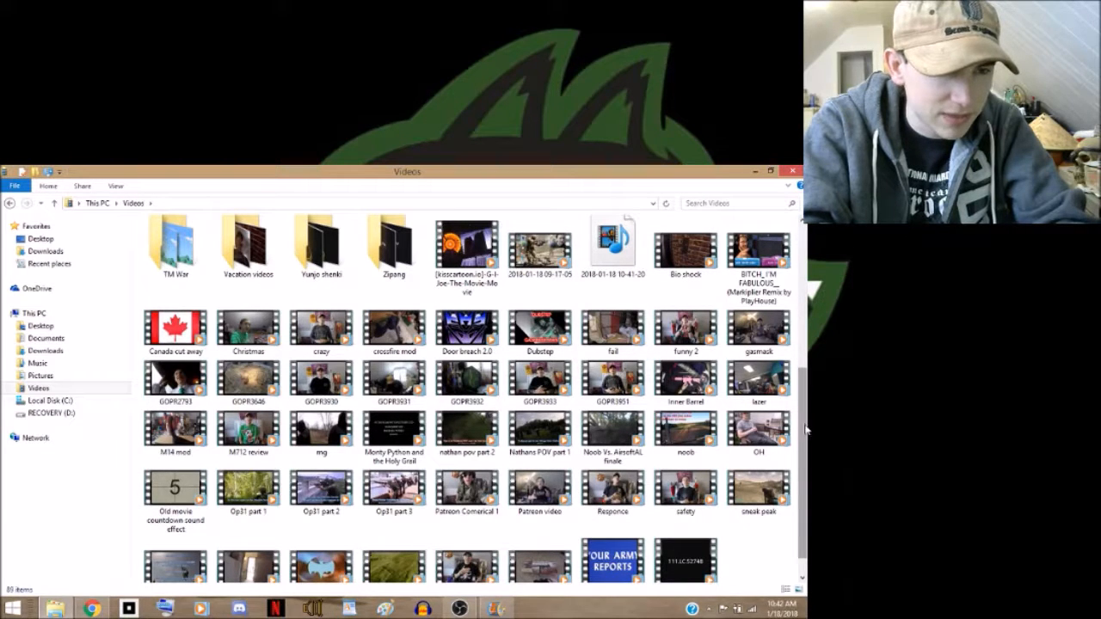
{"action": "left_click", "coordinate": [245, 383]}
{"action": "left_click", "coordinate": [495, 608]}
{"action": "left_click_drag", "start_coordinate": [558, 394], "coordinate": [595, 381]}
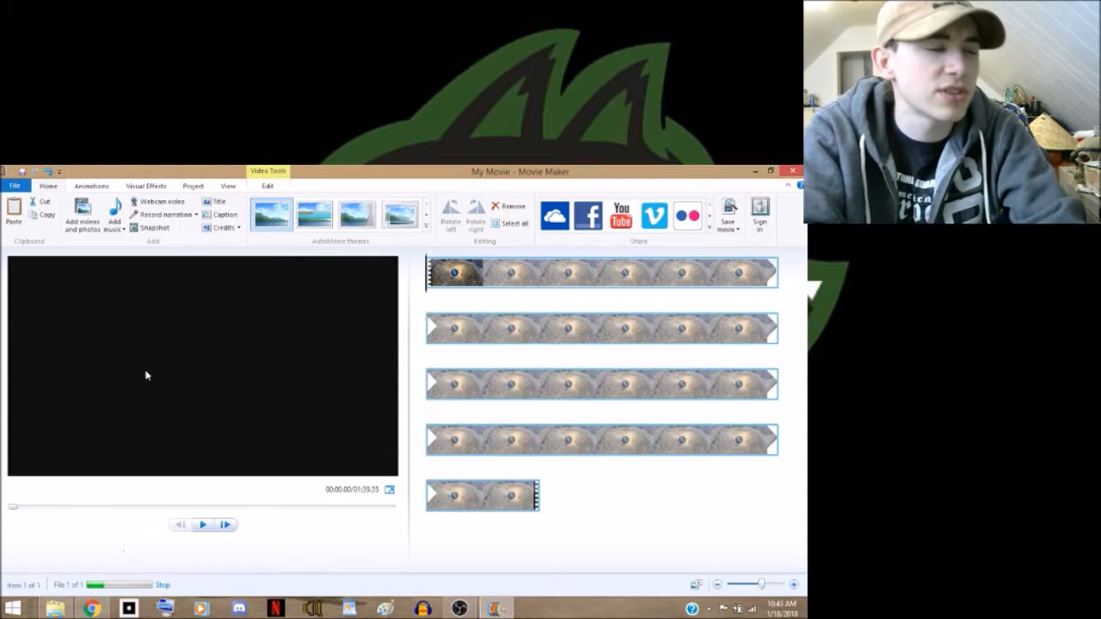
- Look through the AutoMovie themes and the animation, visual effect, project, view and video editing options
{"action": "left_click", "coordinate": [426, 222]}
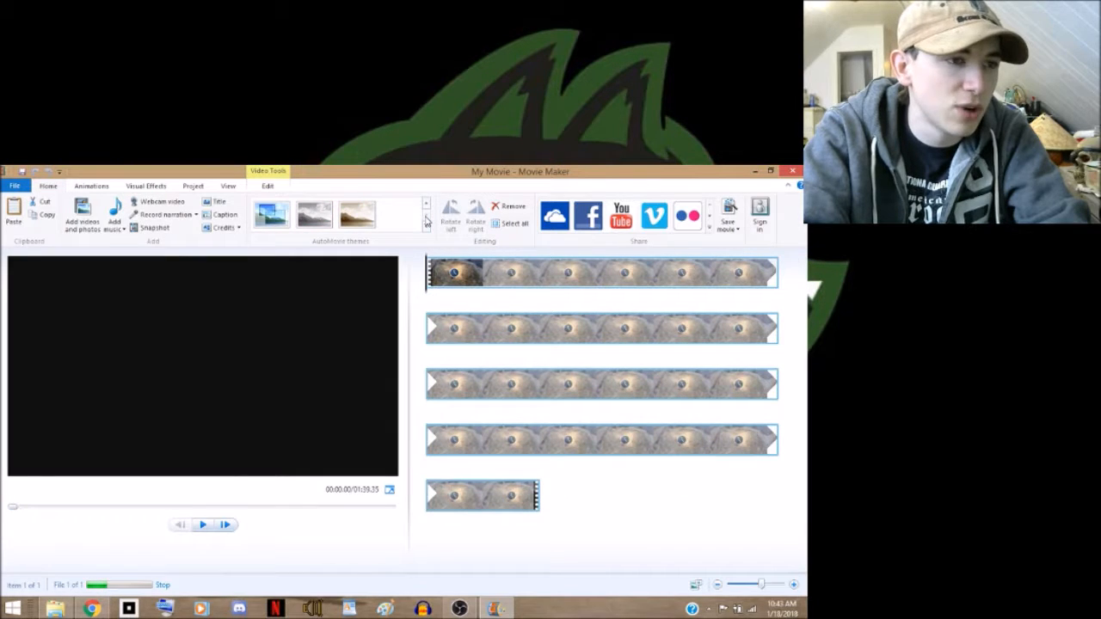
{"action": "left_click", "coordinate": [426, 203]}
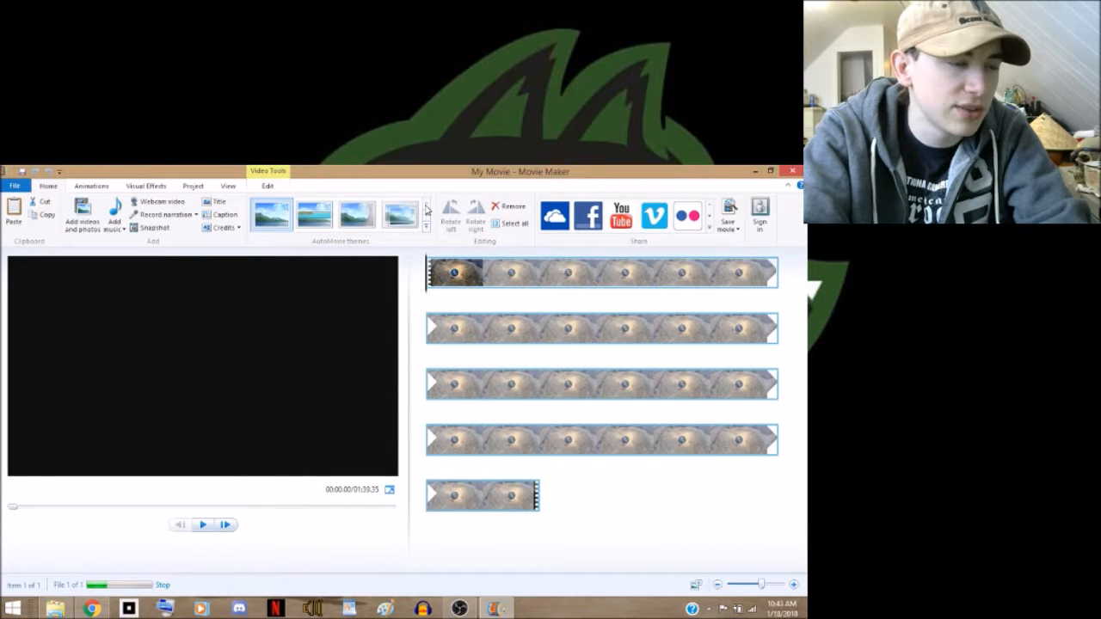
{"action": "left_click", "coordinate": [91, 186]}
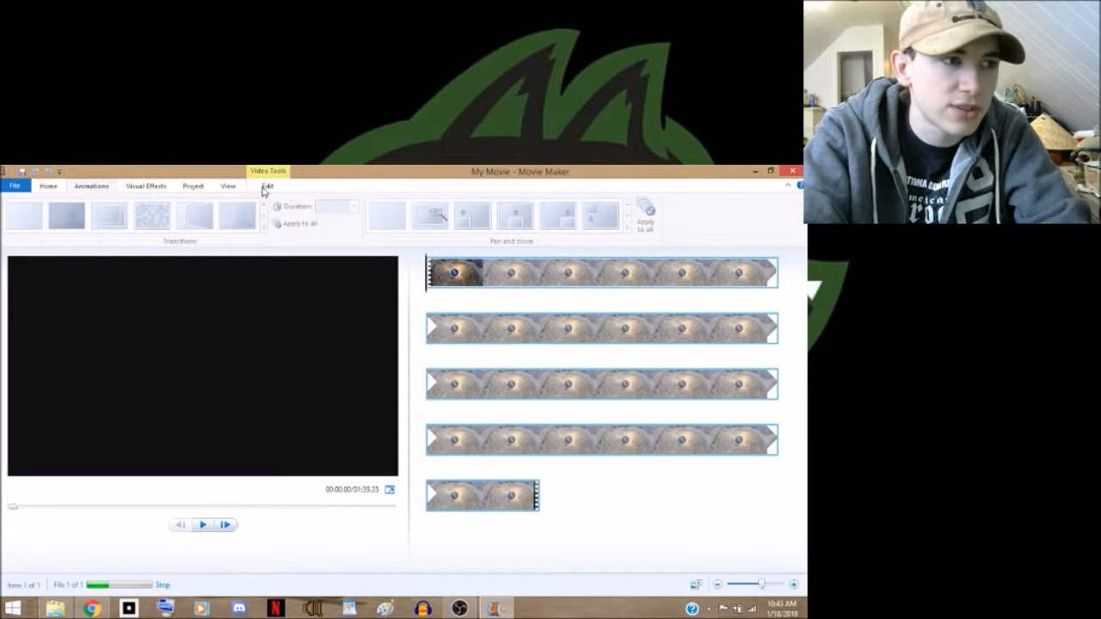
{"action": "left_click", "coordinate": [146, 186]}
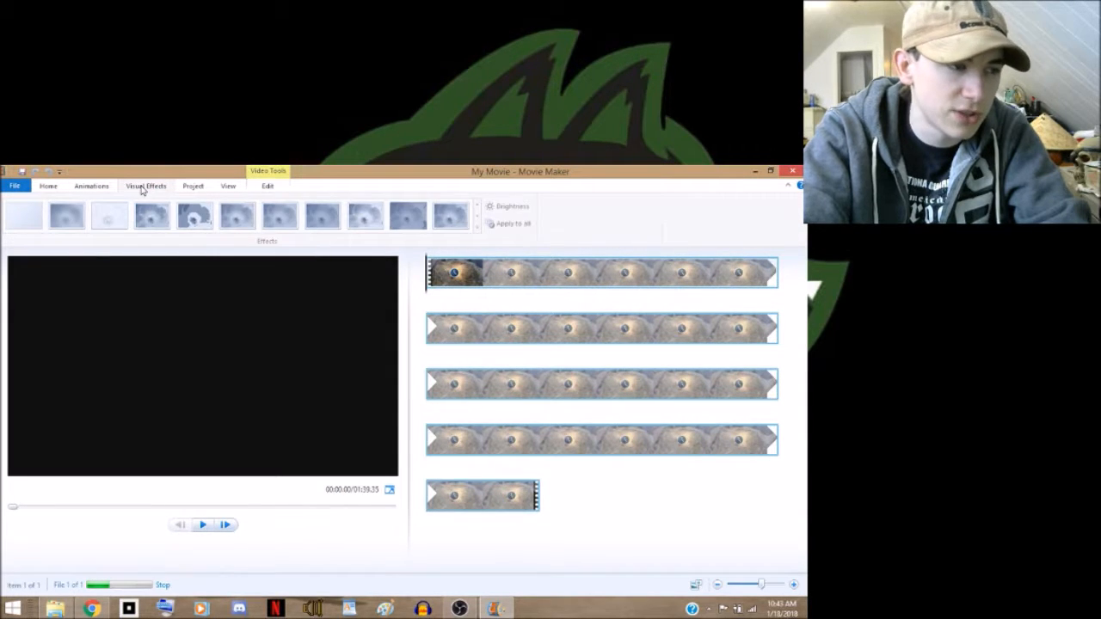
{"action": "left_click", "coordinate": [189, 188]}
{"action": "left_click", "coordinate": [230, 187]}
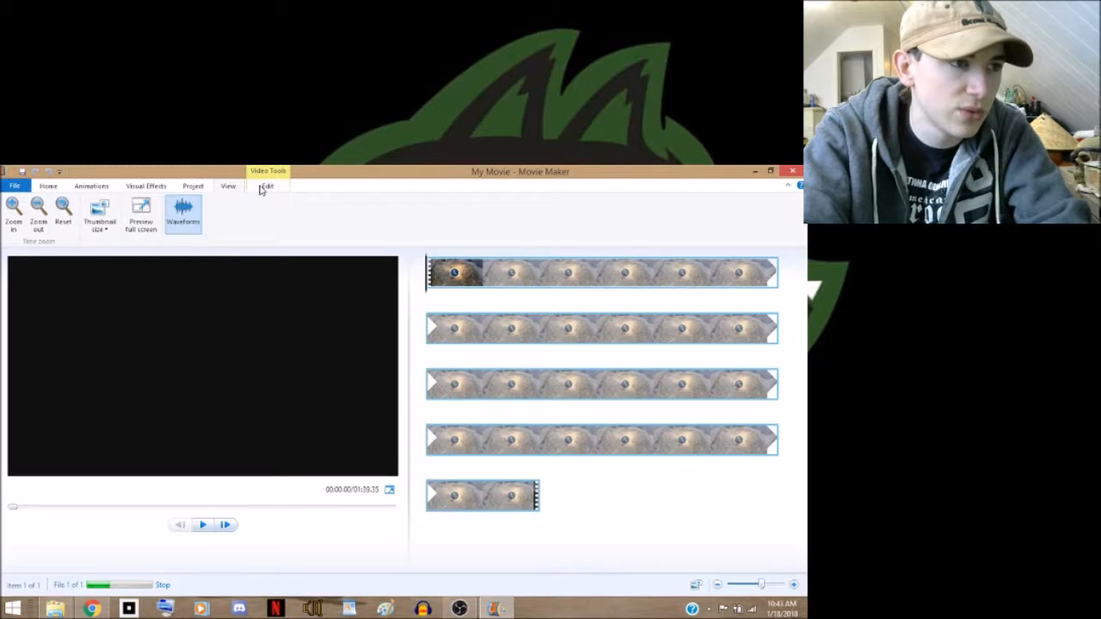
{"action": "left_click", "coordinate": [266, 187]}
{"action": "left_click", "coordinate": [47, 188]}
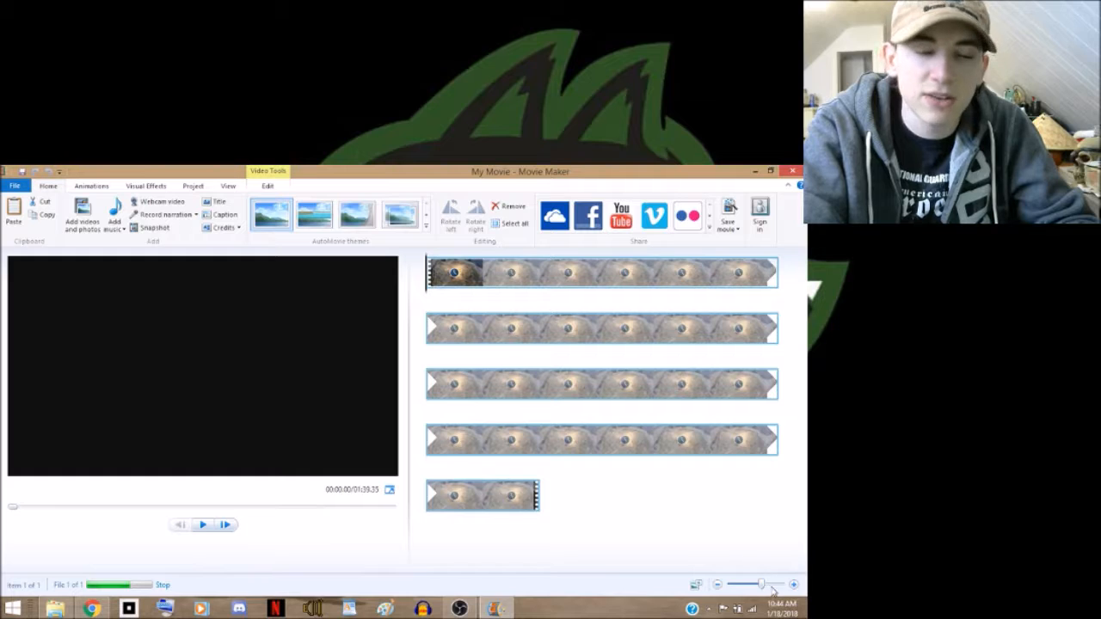
- Compare the clip at different timeline zoom levels, finishing with it in three rows, and examine the editing commands available for it
{"action": "left_click_drag", "start_coordinate": [765, 584], "coordinate": [787, 587]}
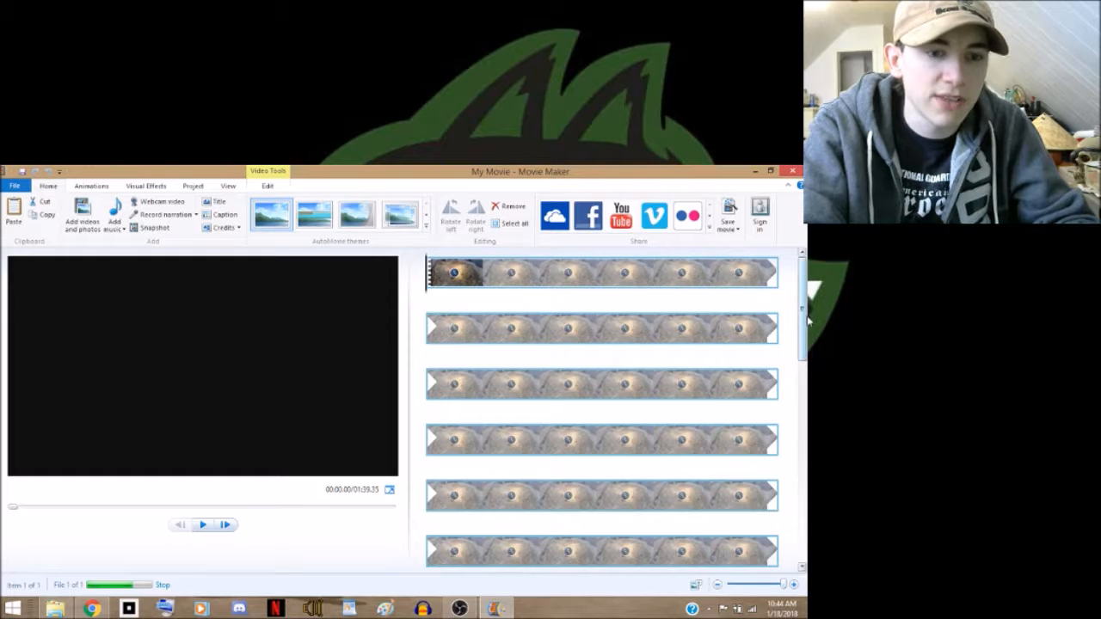
{"action": "left_click_drag", "start_coordinate": [808, 320], "coordinate": [807, 521]}
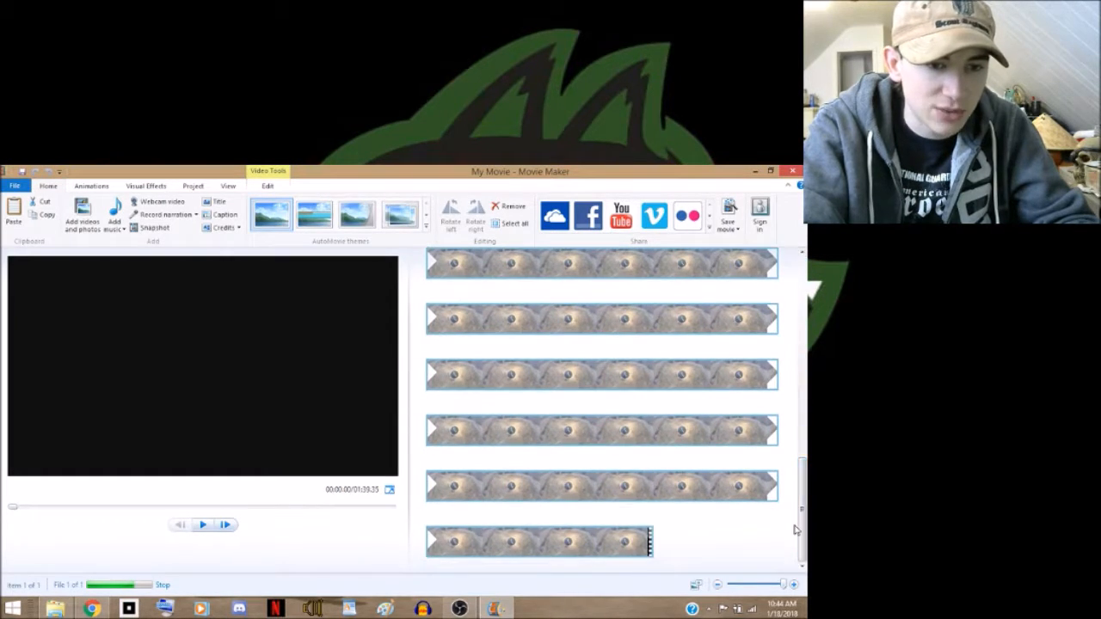
{"action": "left_click_drag", "start_coordinate": [784, 586], "coordinate": [759, 590]}
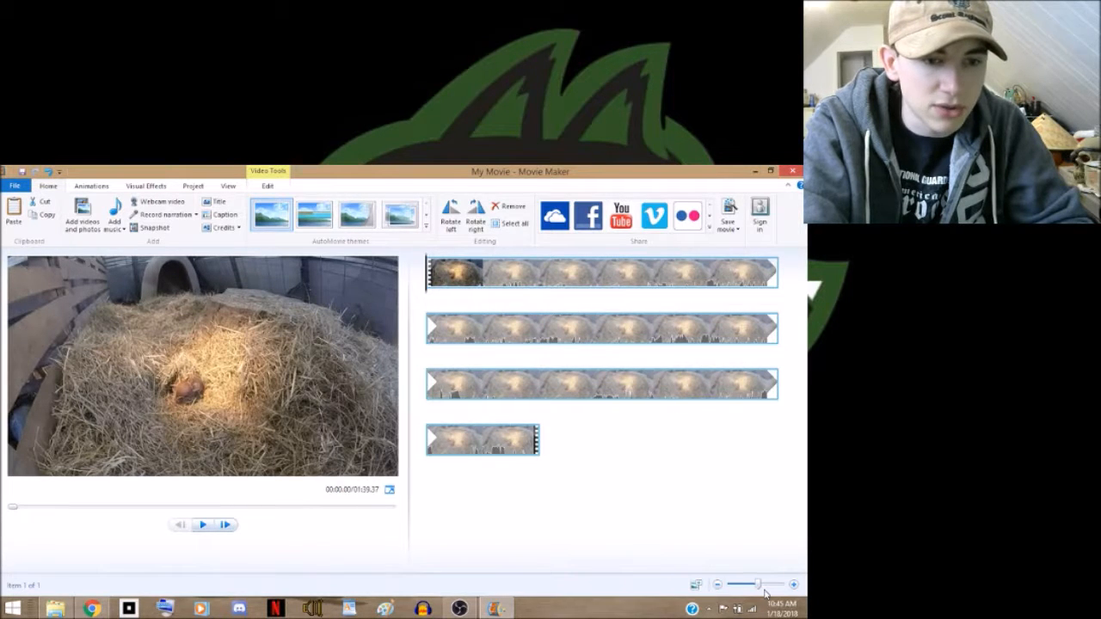
{"action": "left_click_drag", "start_coordinate": [768, 588], "coordinate": [806, 583]}
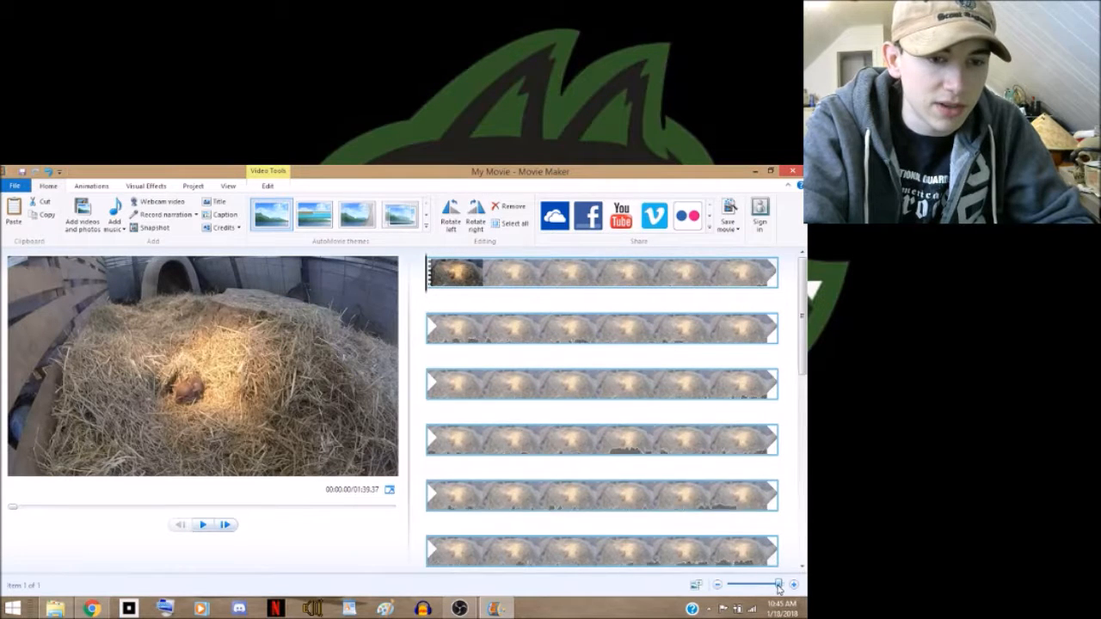
{"action": "left_click_drag", "start_coordinate": [784, 585], "coordinate": [758, 587]}
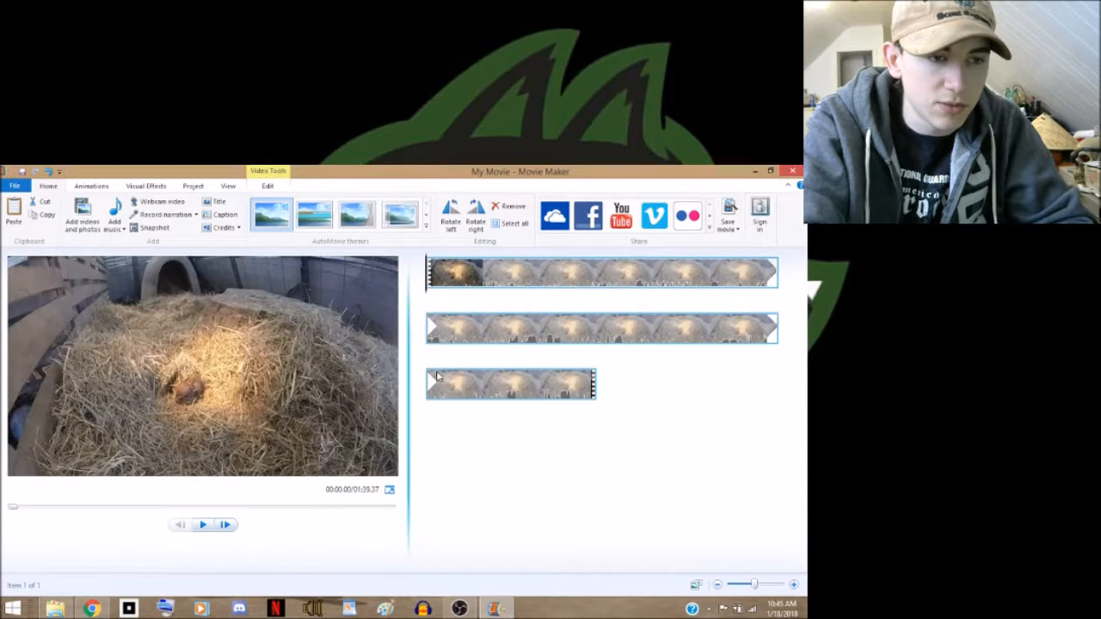
{"action": "right_click", "coordinate": [541, 336]}
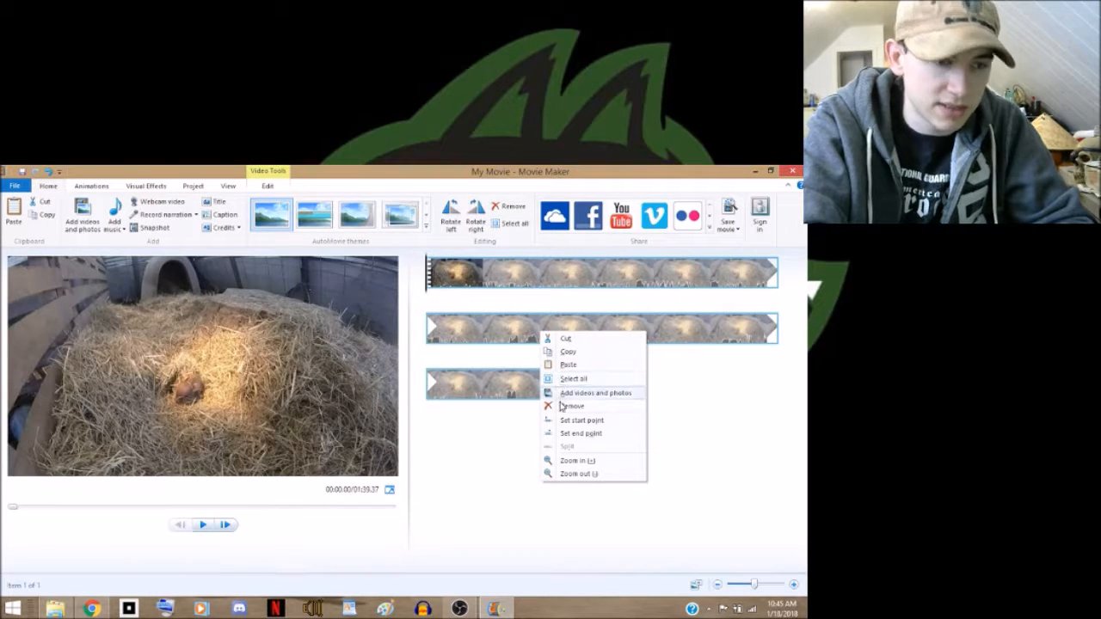
{"action": "left_click", "coordinate": [718, 444]}
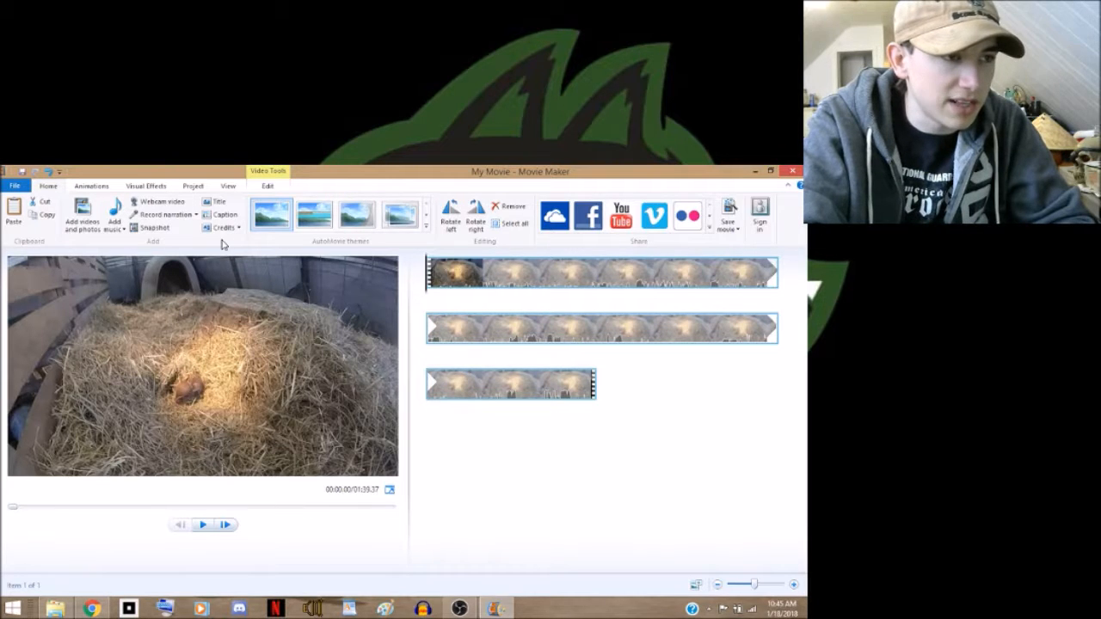
- Lower the video clip's audio volume to about a quarter of the way along the slider
{"action": "left_click", "coordinate": [269, 187]}
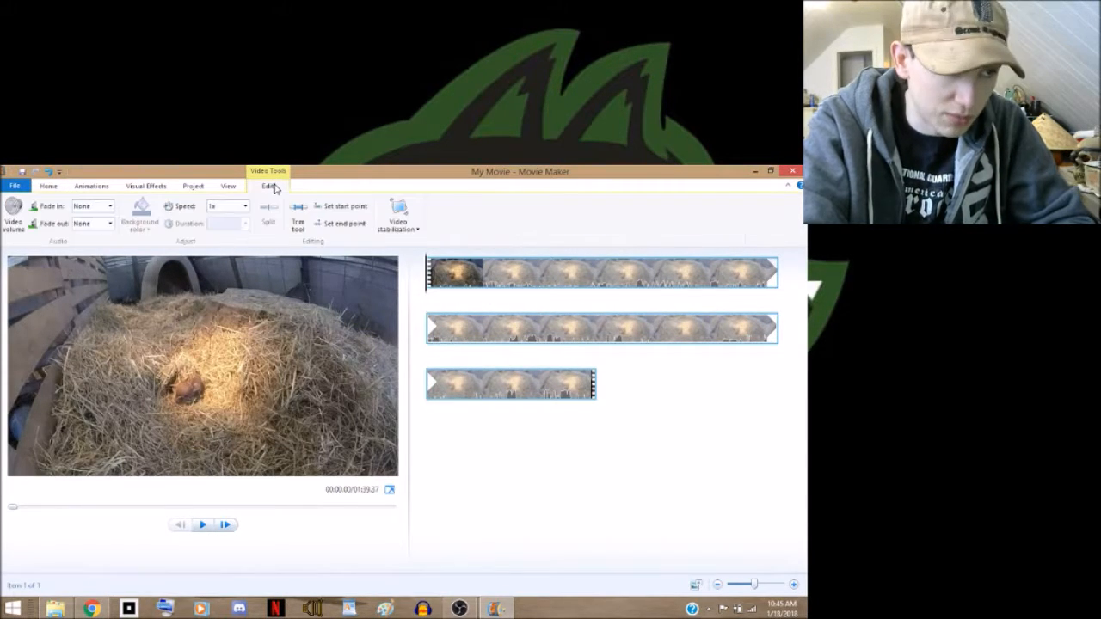
{"action": "left_click", "coordinate": [13, 212]}
{"action": "left_click_drag", "start_coordinate": [39, 249], "coordinate": [19, 247]}
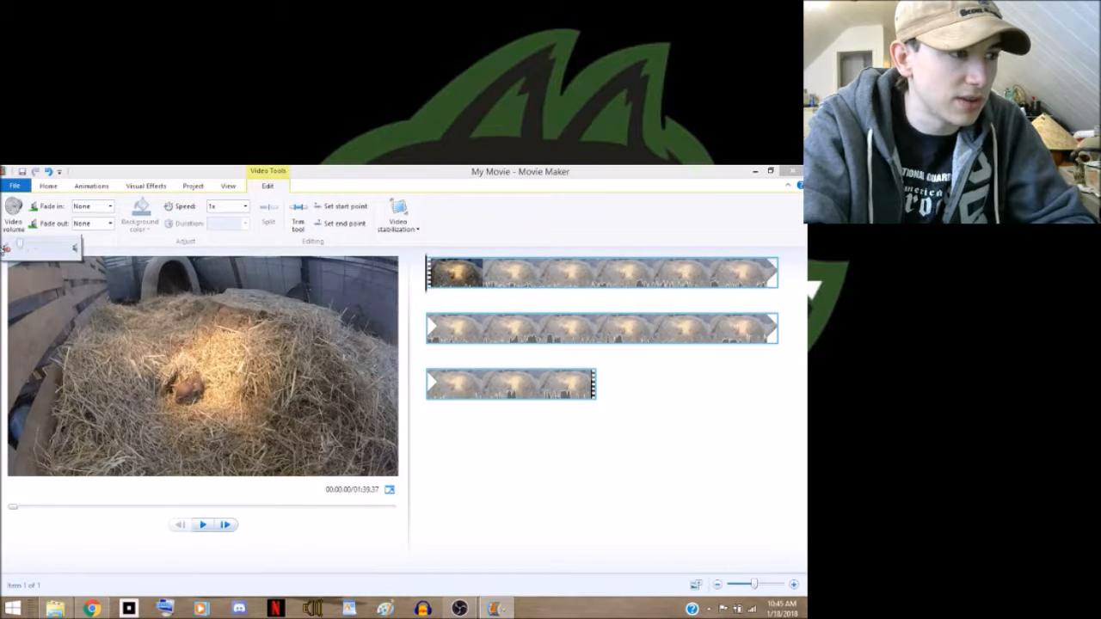
{"action": "left_click", "coordinate": [340, 176]}
- Add the track "Greig - Morning Mood" from the background music folder at the movie's current point
{"action": "left_click", "coordinate": [49, 187]}
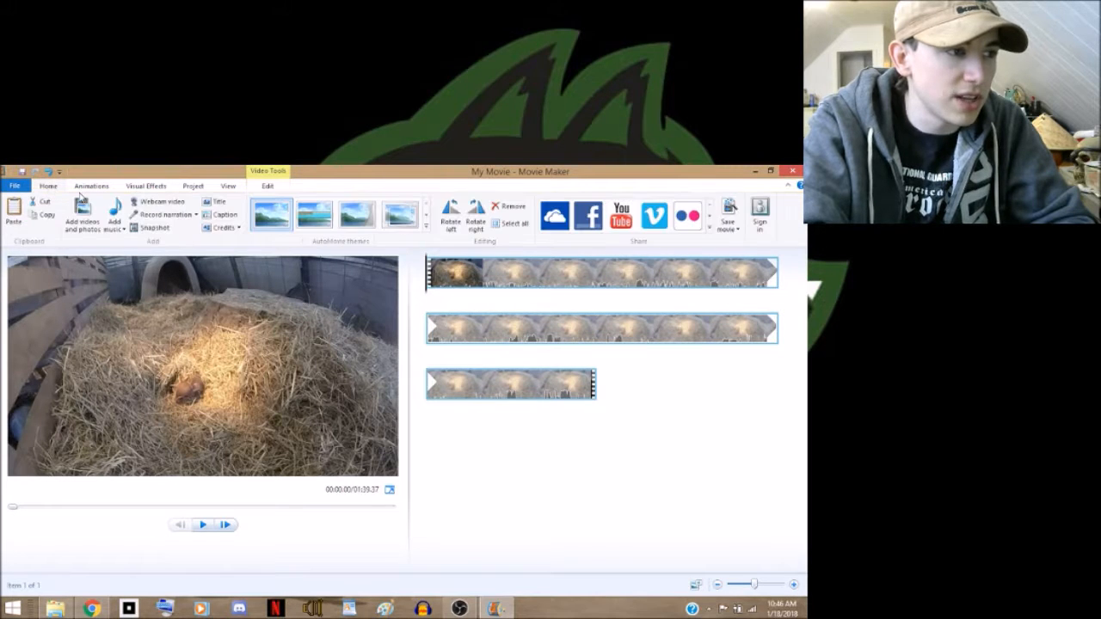
{"action": "left_click", "coordinate": [124, 231]}
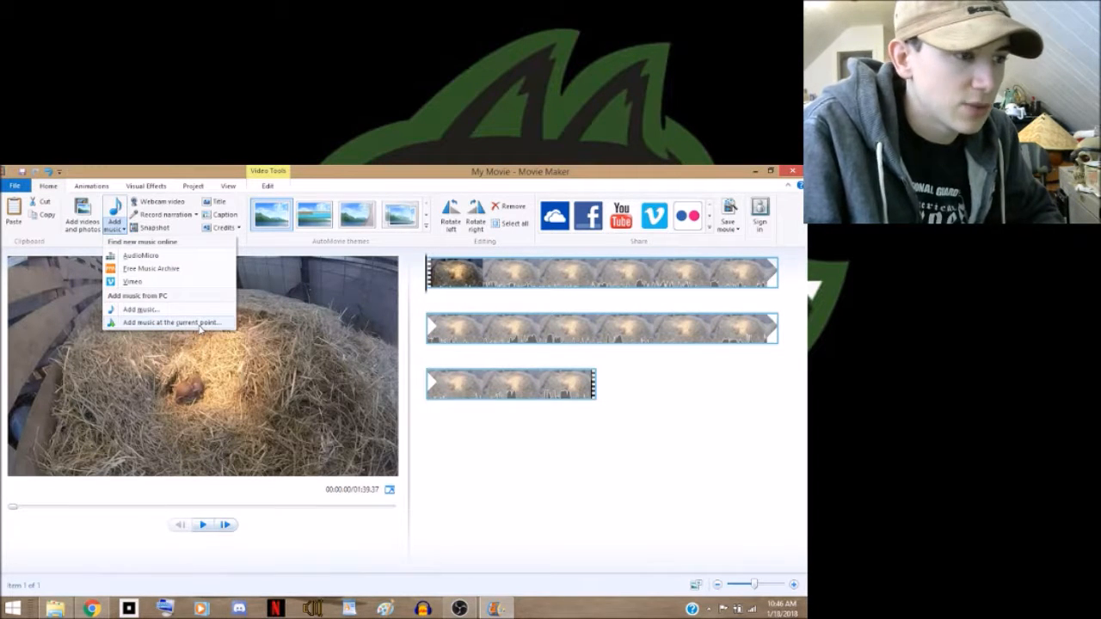
{"action": "left_click", "coordinate": [199, 325]}
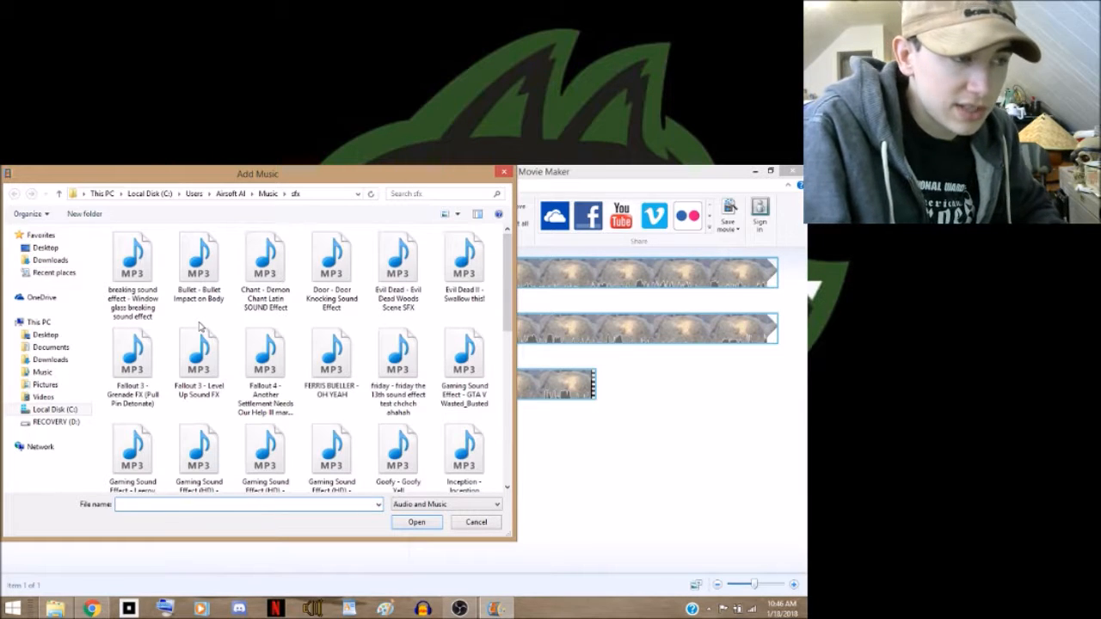
{"action": "left_click", "coordinate": [269, 194]}
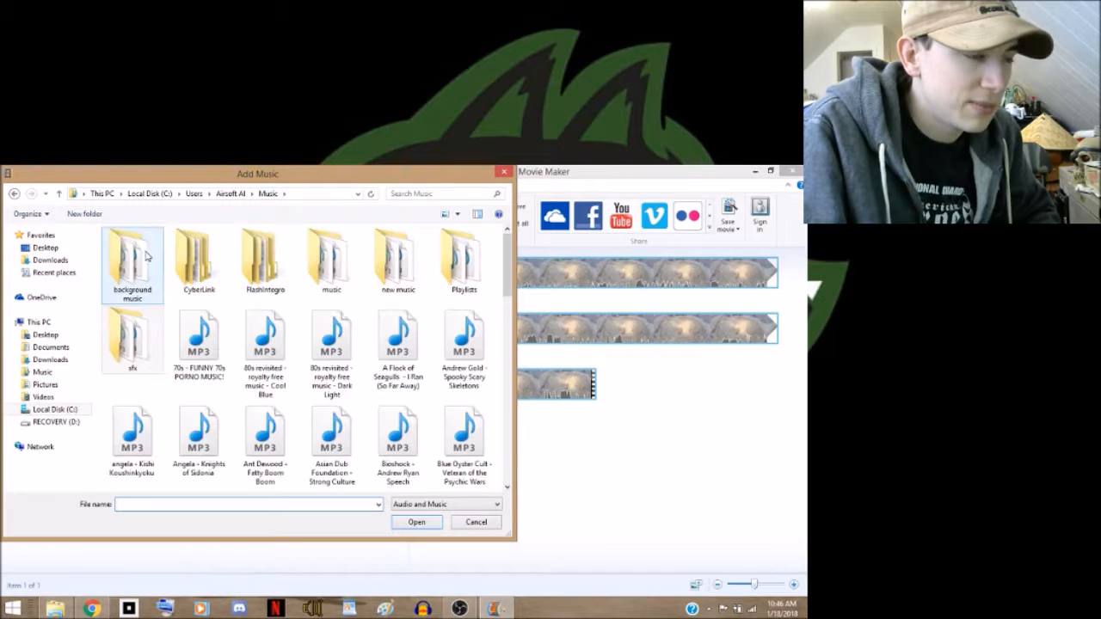
{"action": "double_click", "coordinate": [146, 256]}
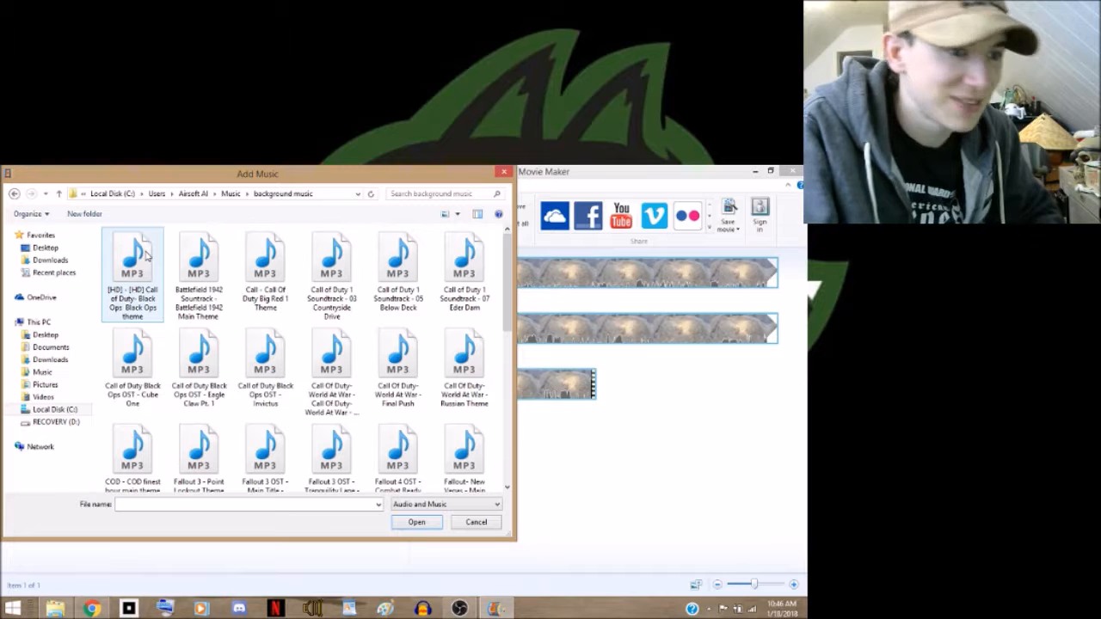
{"action": "left_click_drag", "start_coordinate": [506, 267], "coordinate": [509, 324]}
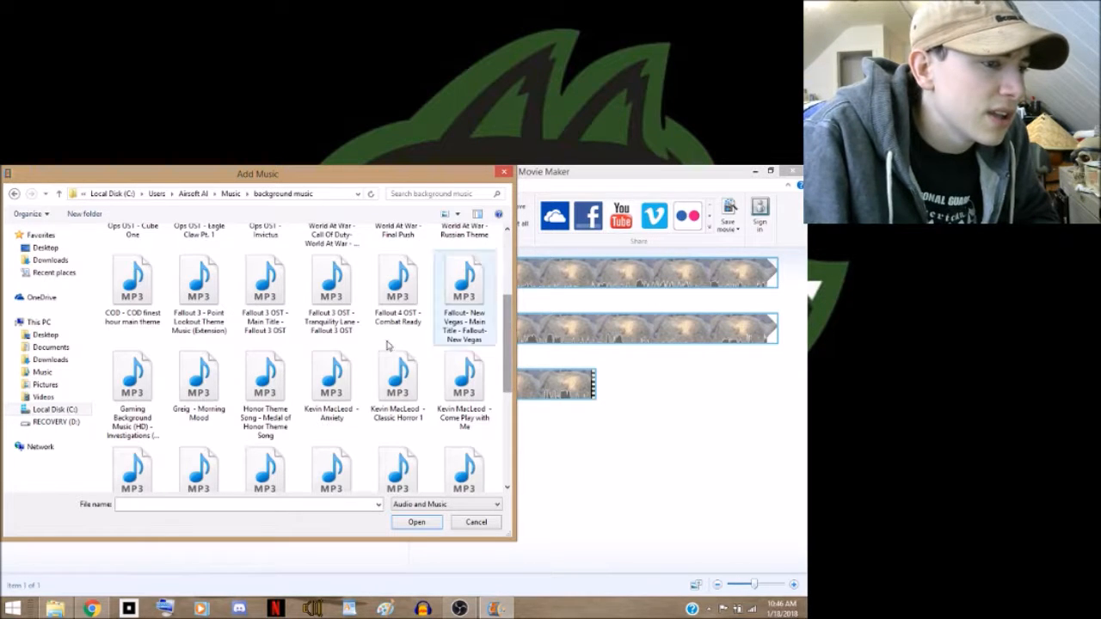
{"action": "left_click", "coordinate": [205, 393]}
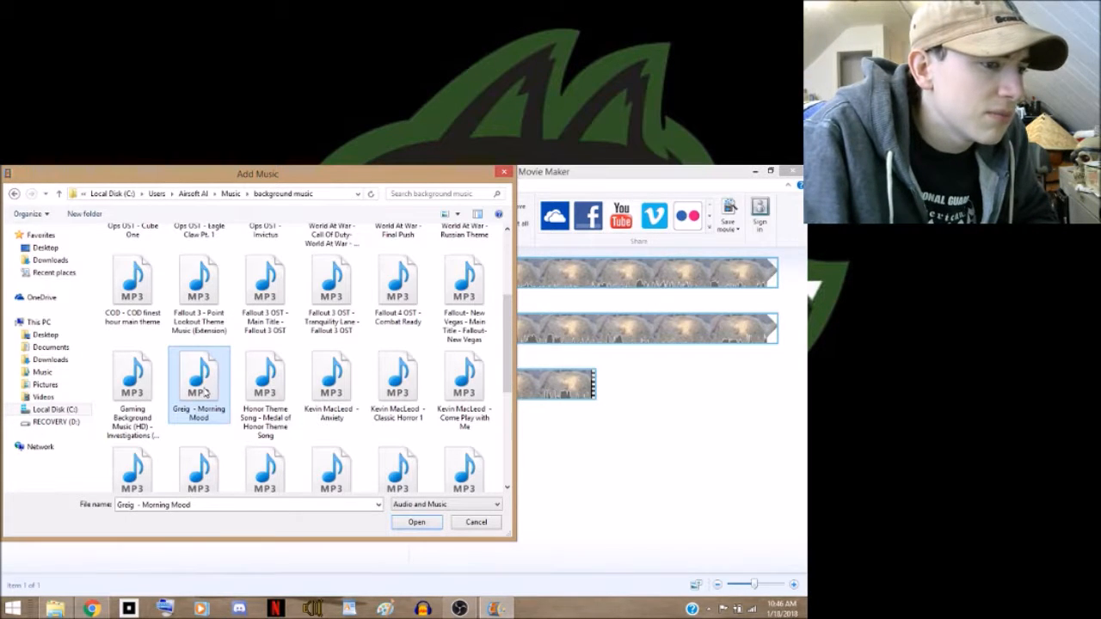
{"action": "left_click", "coordinate": [416, 522]}
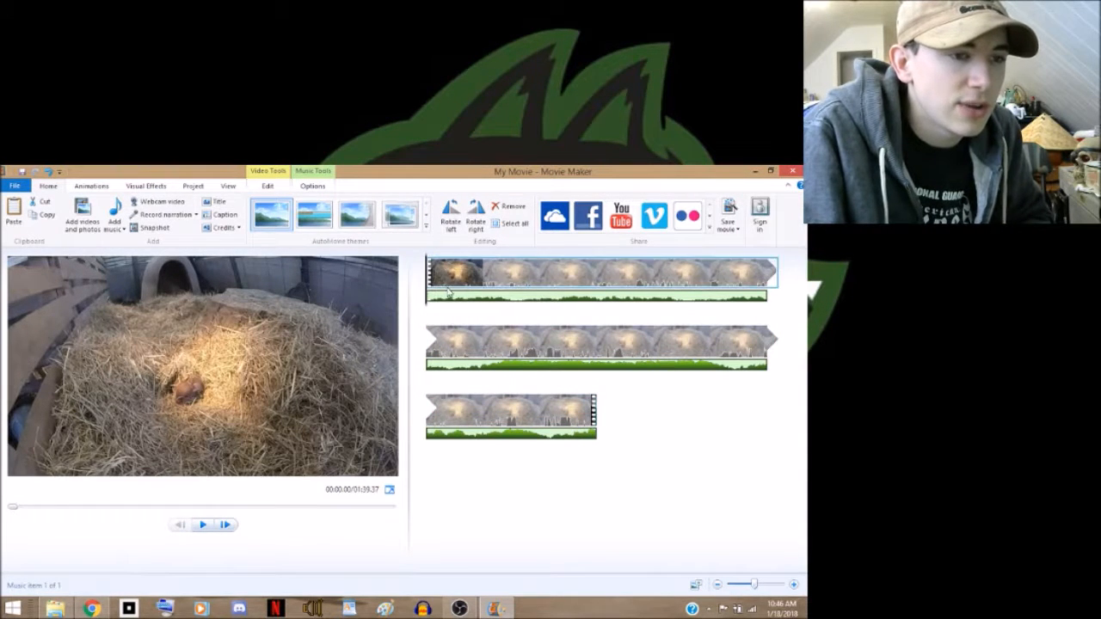
- Look at the music track's options and preview the start of the movie with the added music
{"action": "left_click", "coordinate": [311, 178]}
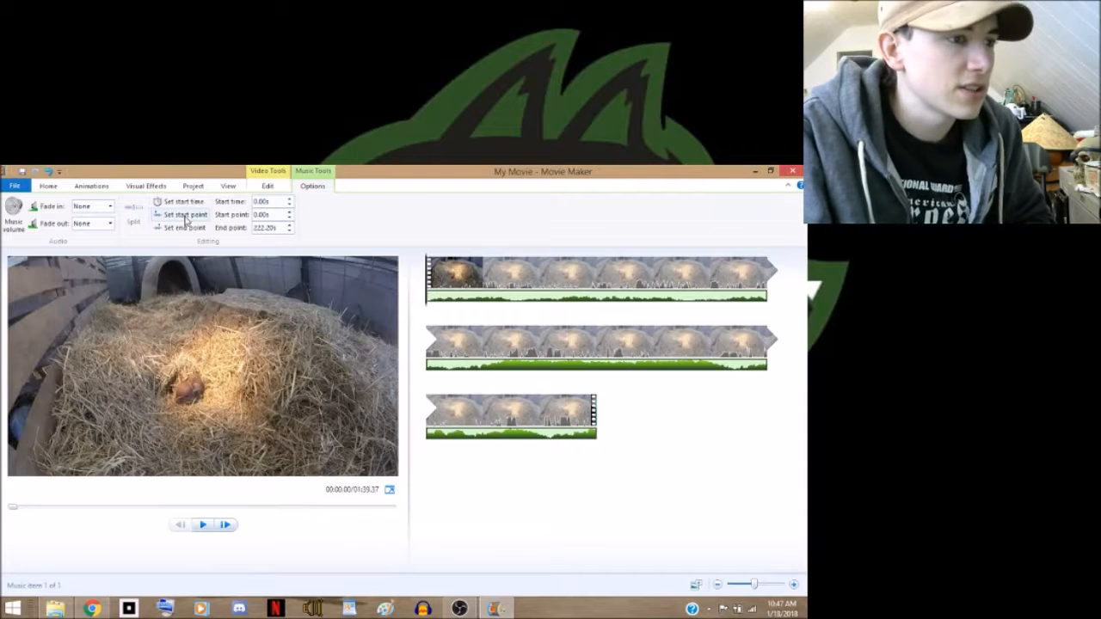
{"action": "left_click", "coordinate": [202, 526]}
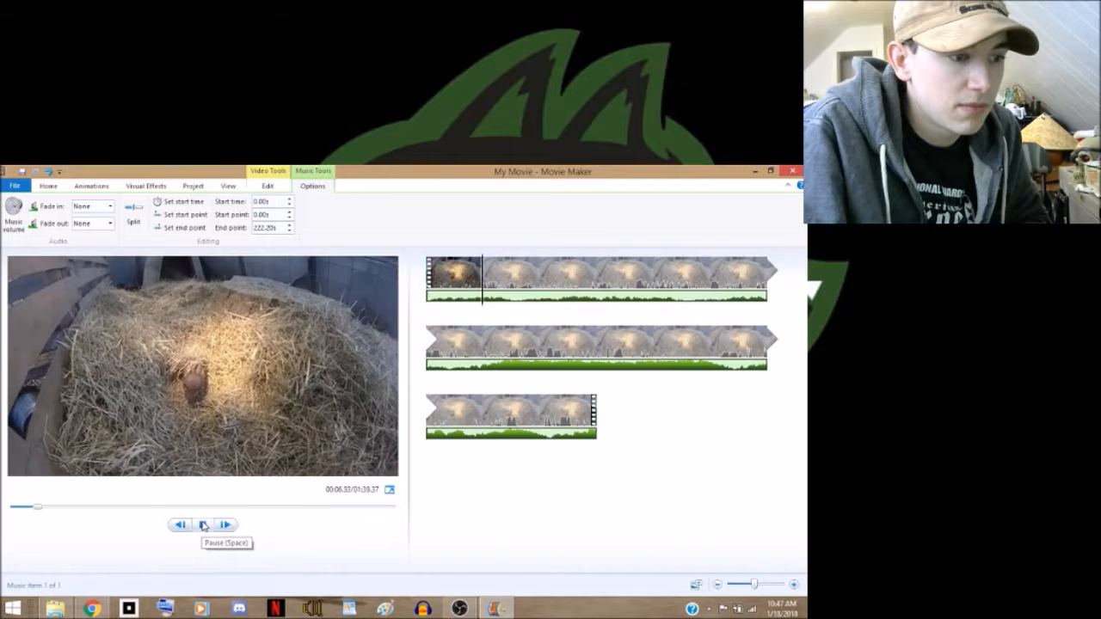
{"action": "left_click", "coordinate": [204, 526]}
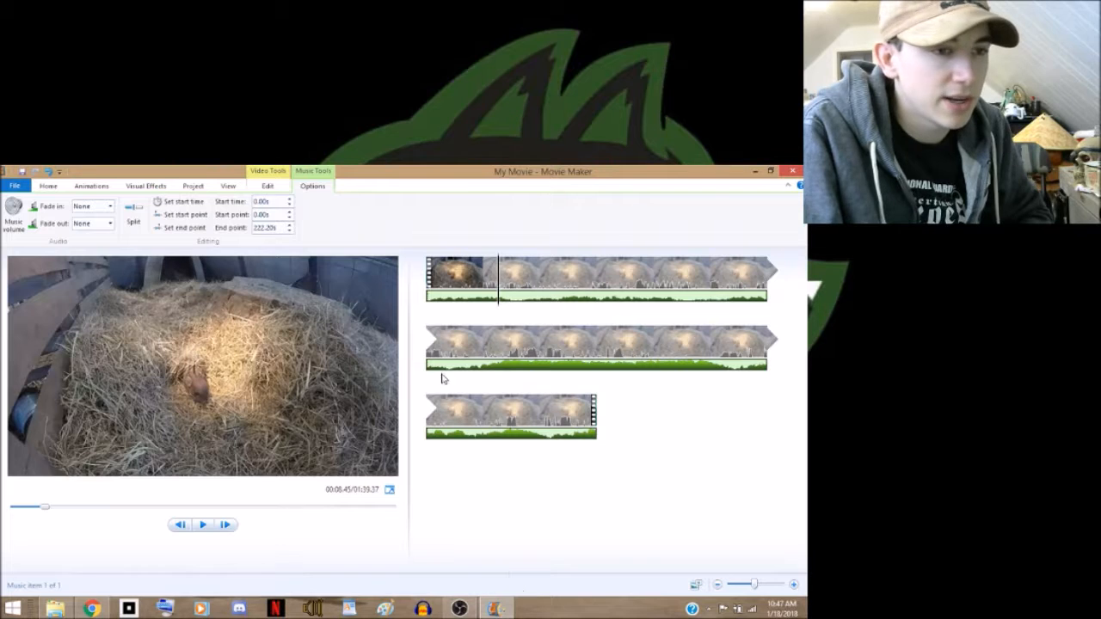
- Split the video clip at about 18 seconds
{"action": "left_click_drag", "start_coordinate": [499, 308], "coordinate": [584, 306]}
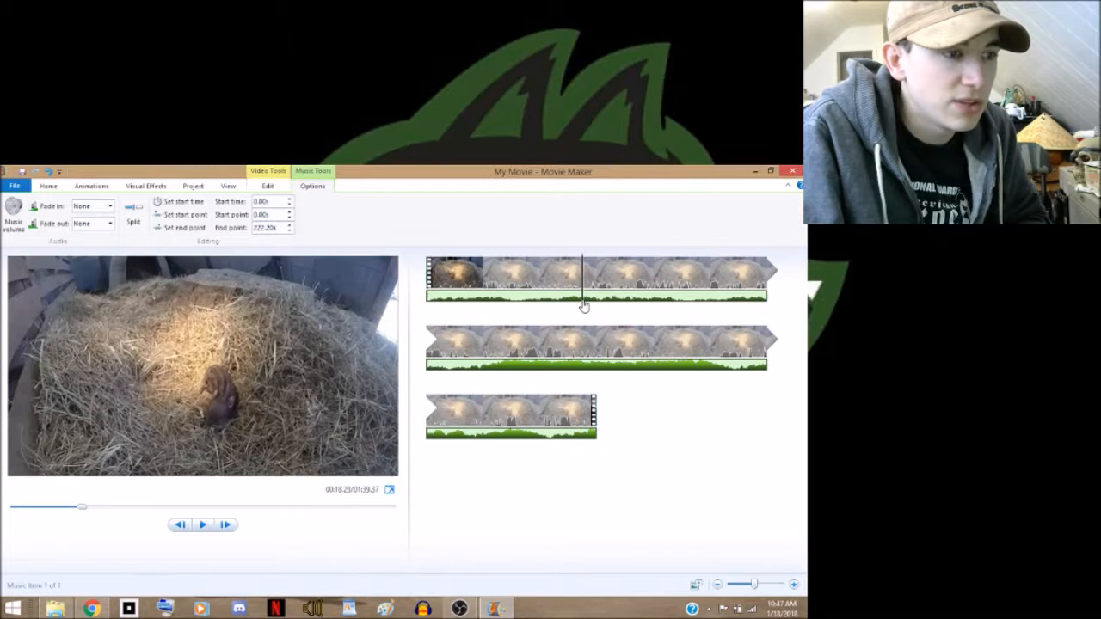
{"action": "left_click", "coordinate": [267, 187]}
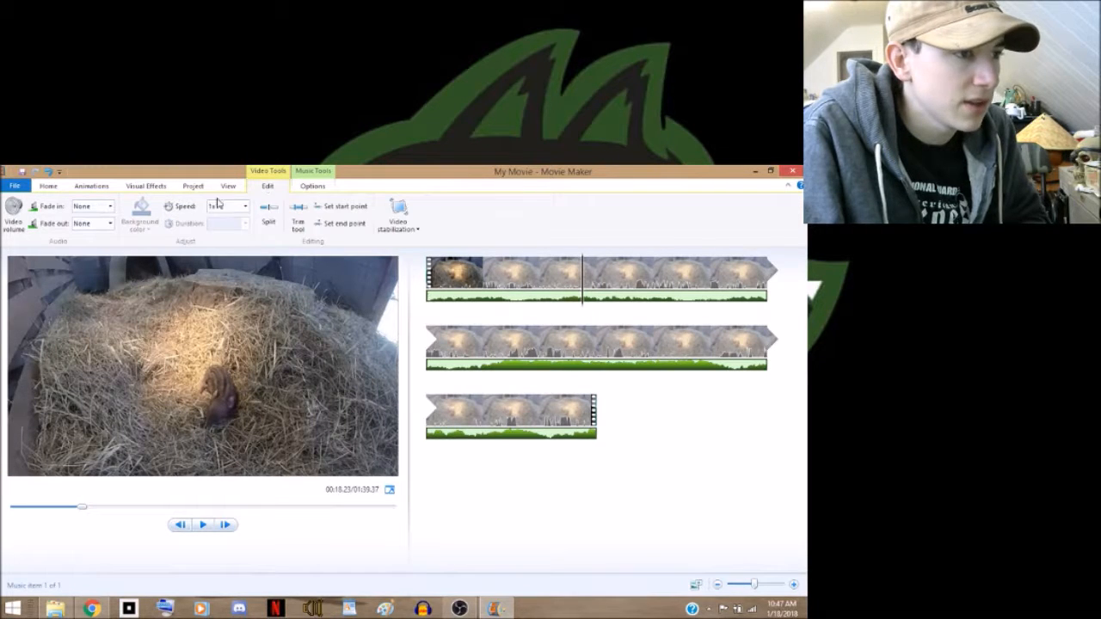
{"action": "left_click", "coordinate": [268, 213]}
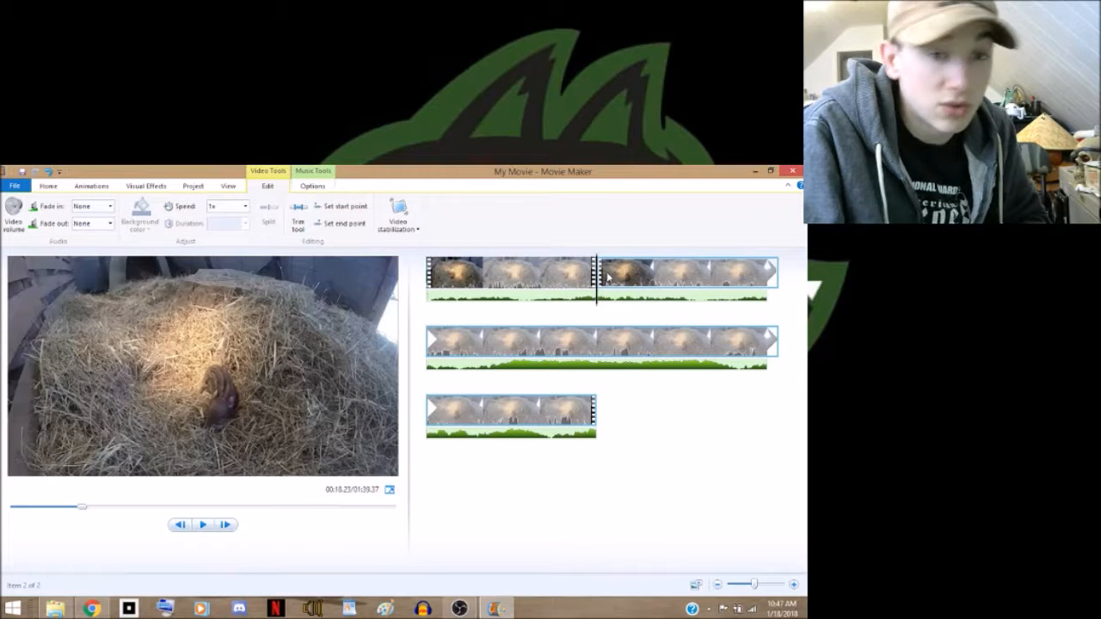
- Trim the beginning of the second clip by setting its start point at about 32.5 seconds in the movie
{"action": "left_click", "coordinate": [605, 307]}
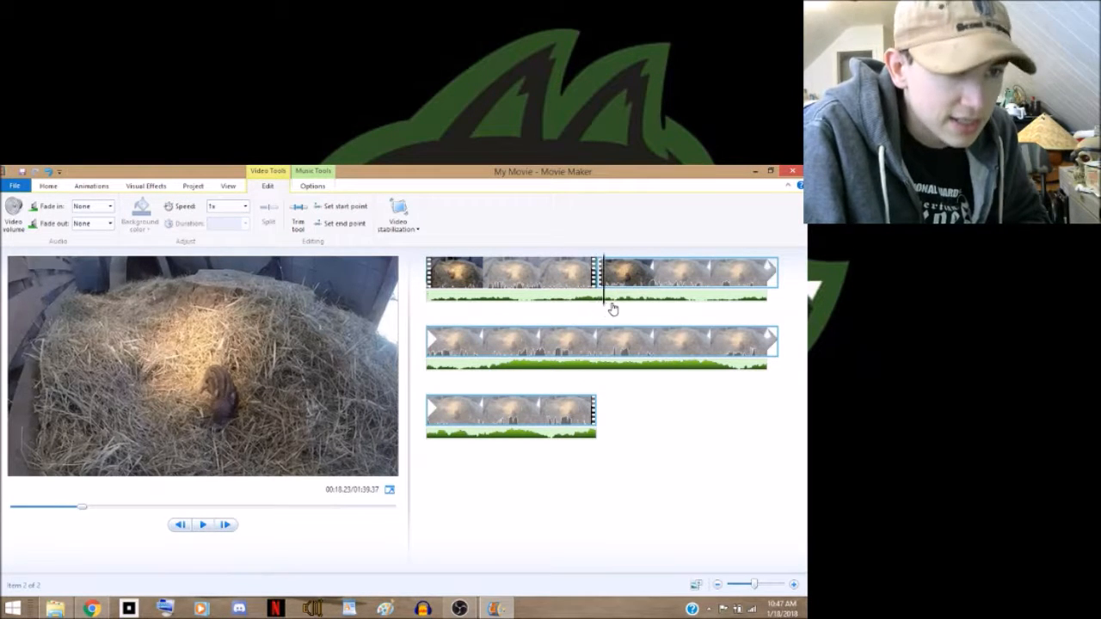
{"action": "left_click_drag", "start_coordinate": [613, 308], "coordinate": [716, 307]}
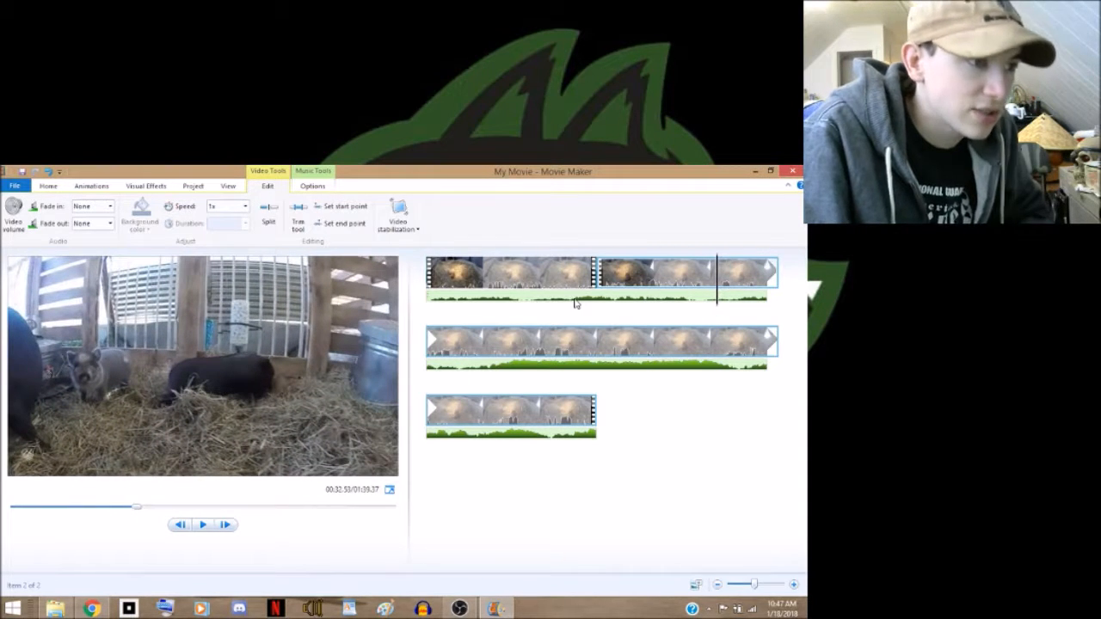
{"action": "left_click", "coordinate": [339, 208]}
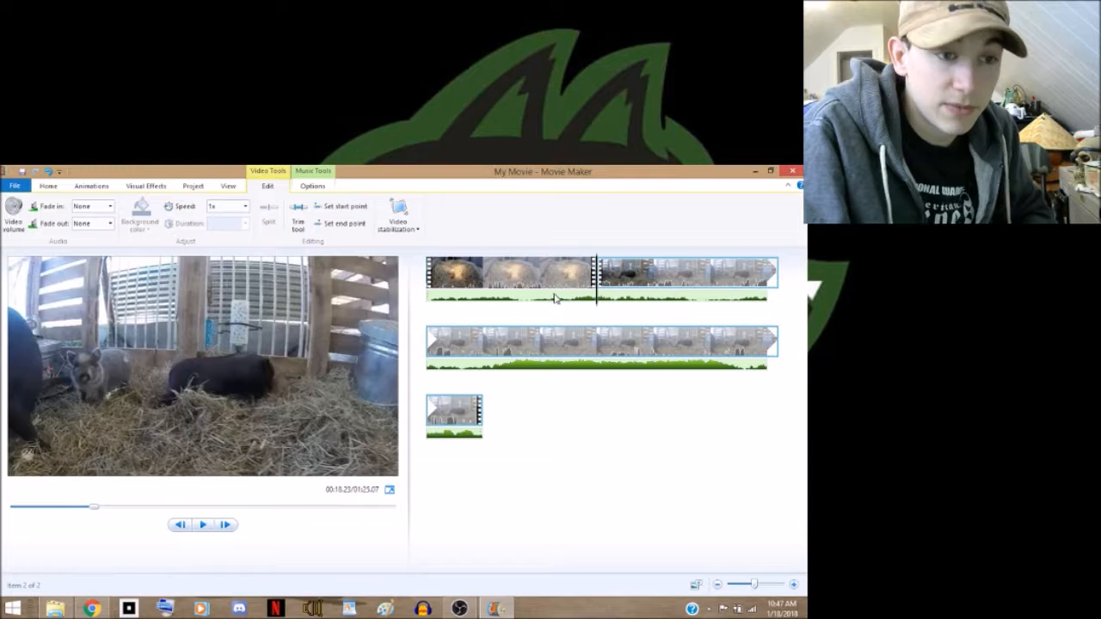
- Split the second clip at about 33.6 seconds in the movie
{"action": "left_click_drag", "start_coordinate": [595, 303], "coordinate": [728, 291]}
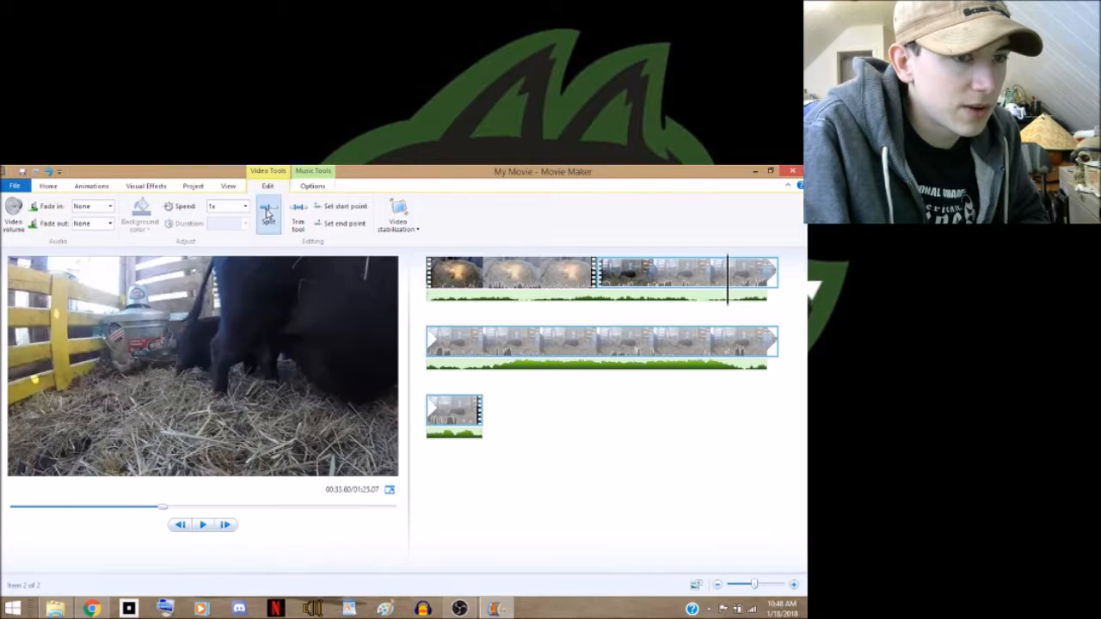
{"action": "left_click", "coordinate": [269, 226]}
- Trim the beginning of the third clip by setting its start point at about 50.7 seconds in the movie
{"action": "left_click", "coordinate": [497, 335]}
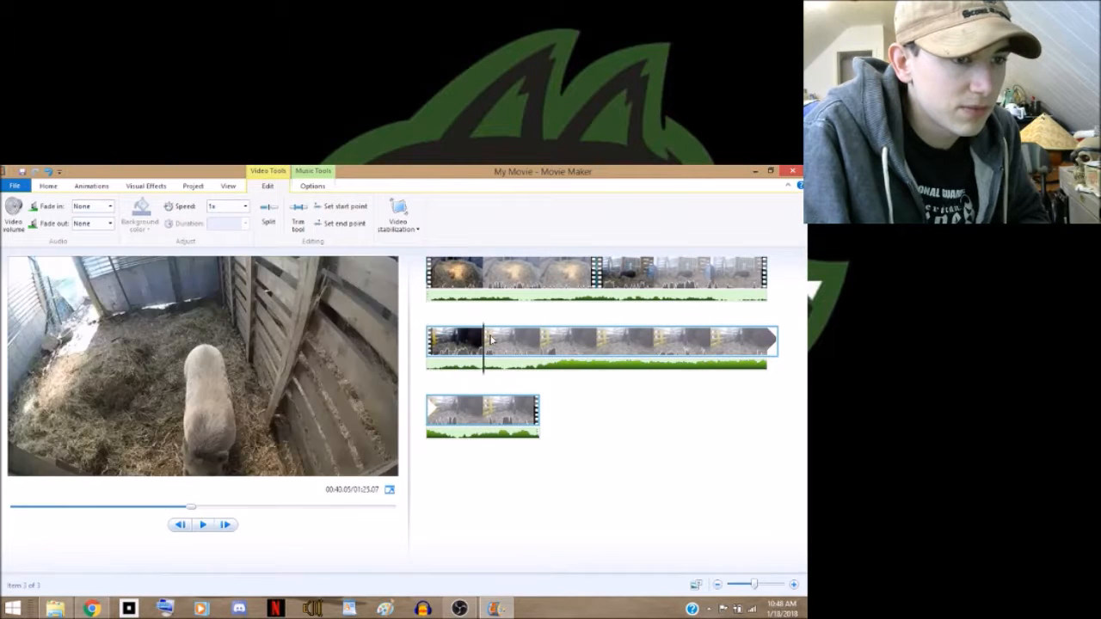
{"action": "left_click_drag", "start_coordinate": [483, 365], "coordinate": [575, 366]}
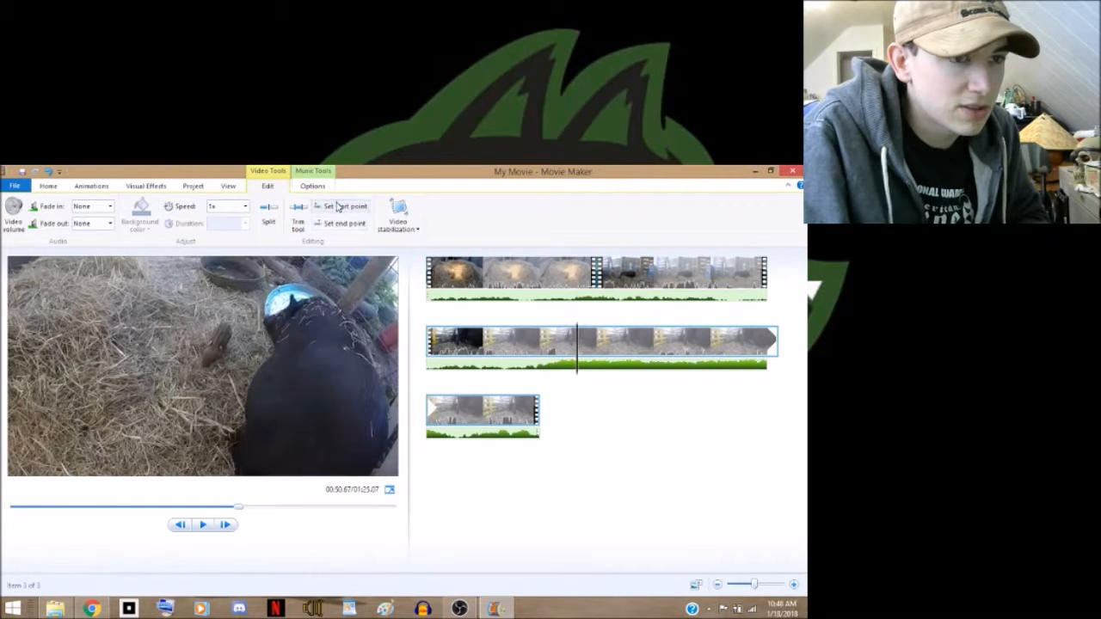
{"action": "left_click", "coordinate": [338, 207]}
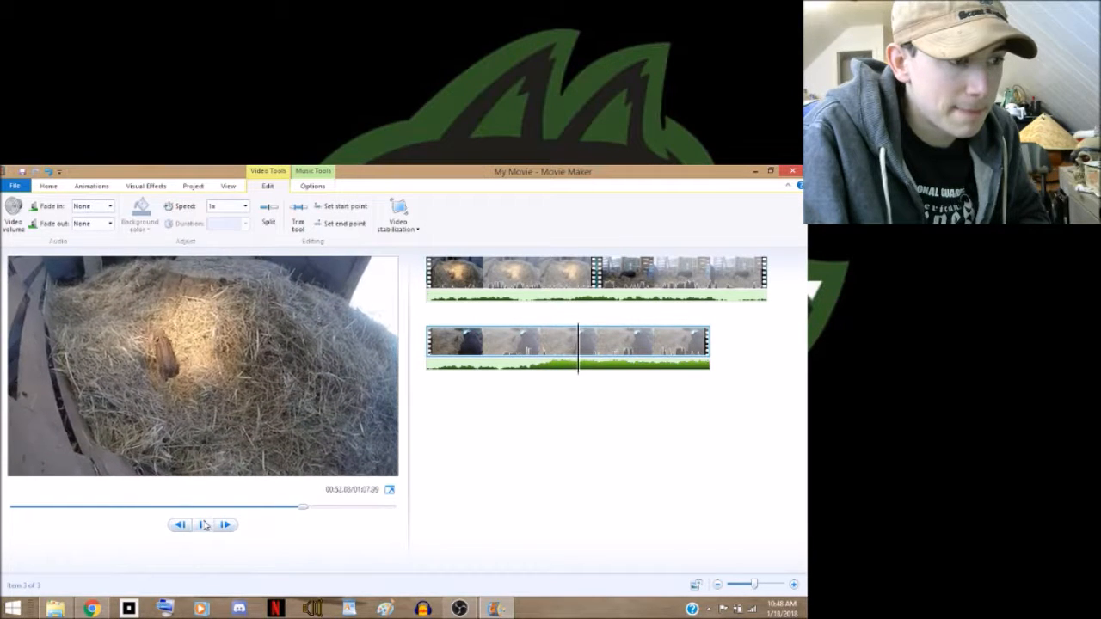
- Trim the end of the third clip by setting its end point at about 55.7 seconds in the movie
{"action": "left_click", "coordinate": [204, 525]}
{"action": "mouse_move", "coordinate": [593, 378]}
{"action": "left_mouse_down"}
{"action": "mouse_move", "coordinate": [703, 361]}
{"action": "mouse_move", "coordinate": [609, 363]}
{"action": "left_mouse_up"}
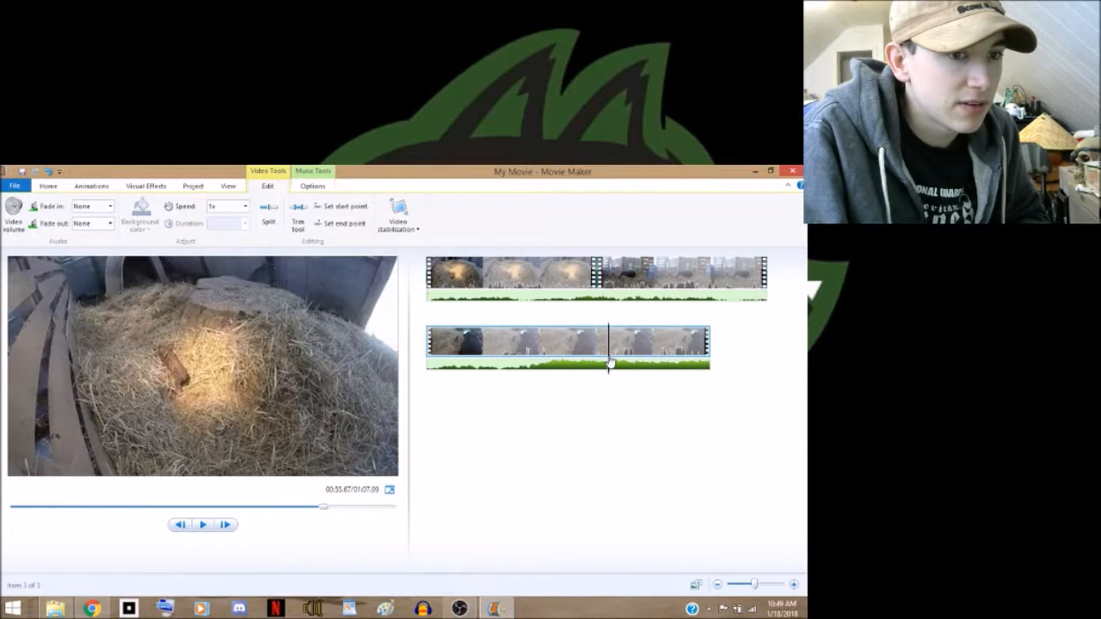
{"action": "left_click", "coordinate": [337, 224]}
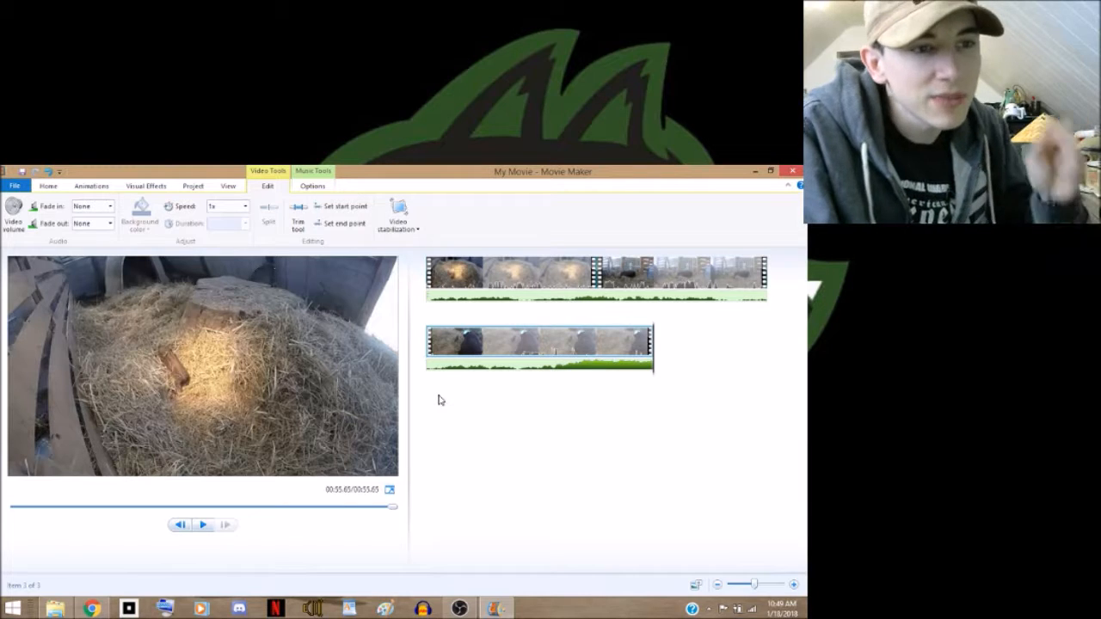
- Slow the first clip down to 0.25x speed and preview it from the start of the movie
{"action": "left_click", "coordinate": [483, 274]}
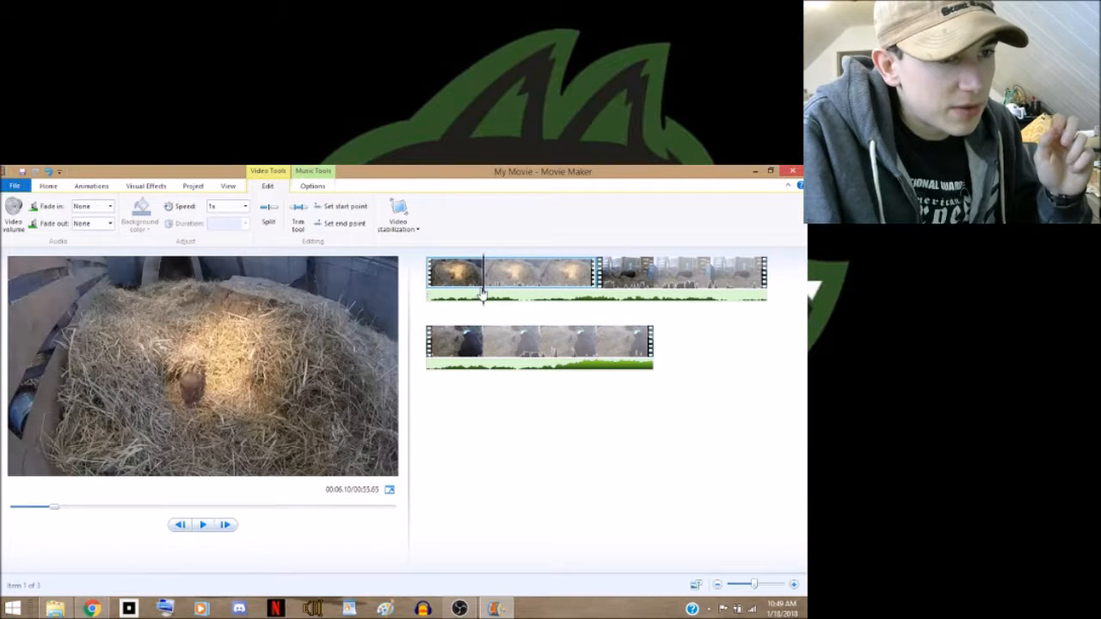
{"action": "left_click_drag", "start_coordinate": [483, 296], "coordinate": [425, 296]}
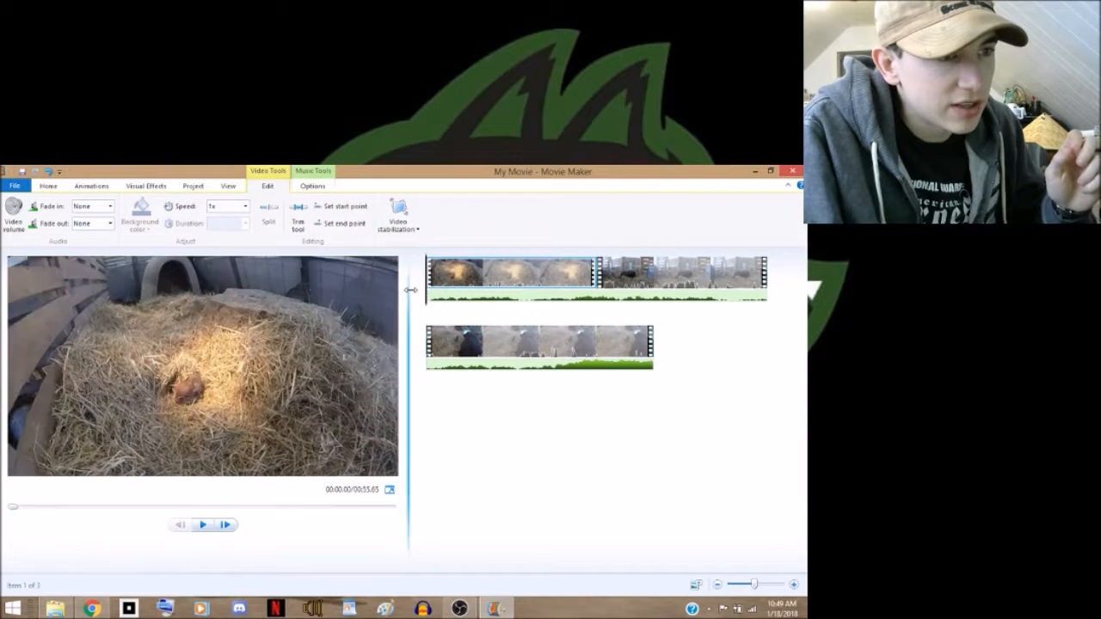
{"action": "left_click", "coordinate": [246, 207]}
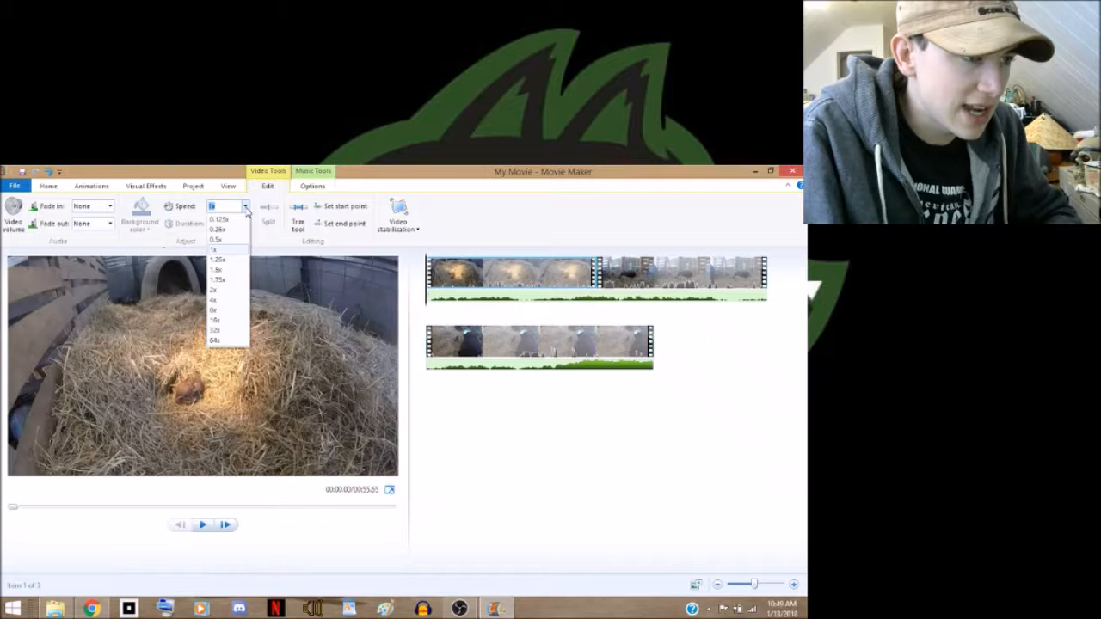
{"action": "left_click", "coordinate": [218, 230]}
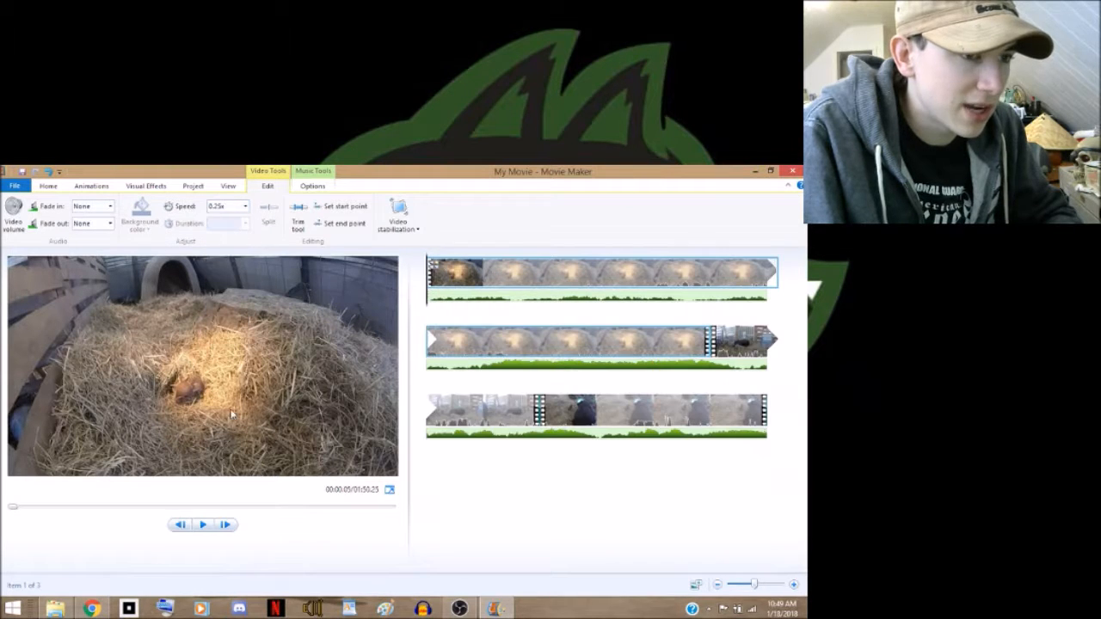
{"action": "left_click", "coordinate": [203, 525]}
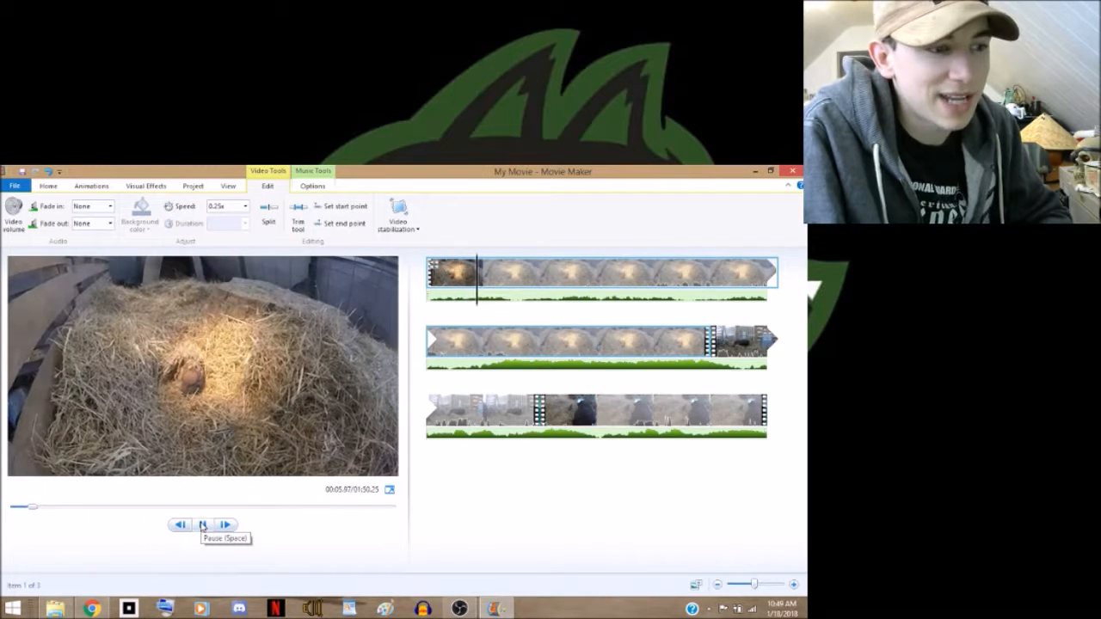
{"action": "left_click", "coordinate": [203, 526]}
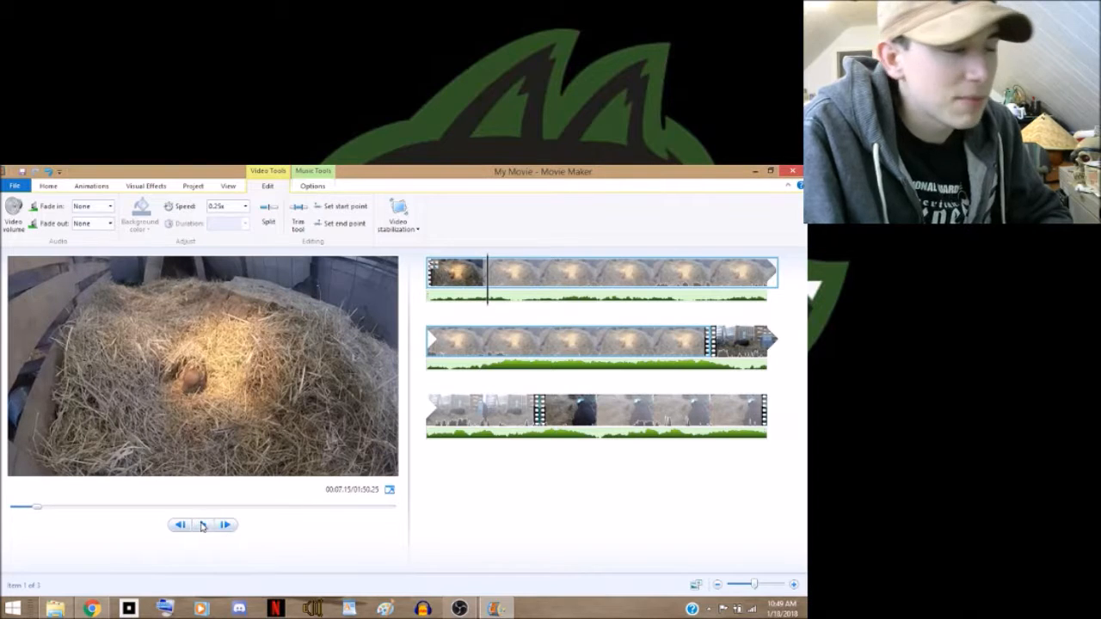
- Set the first clip's speed back to 1x
{"action": "left_click", "coordinate": [245, 212]}
{"action": "left_click", "coordinate": [228, 253]}
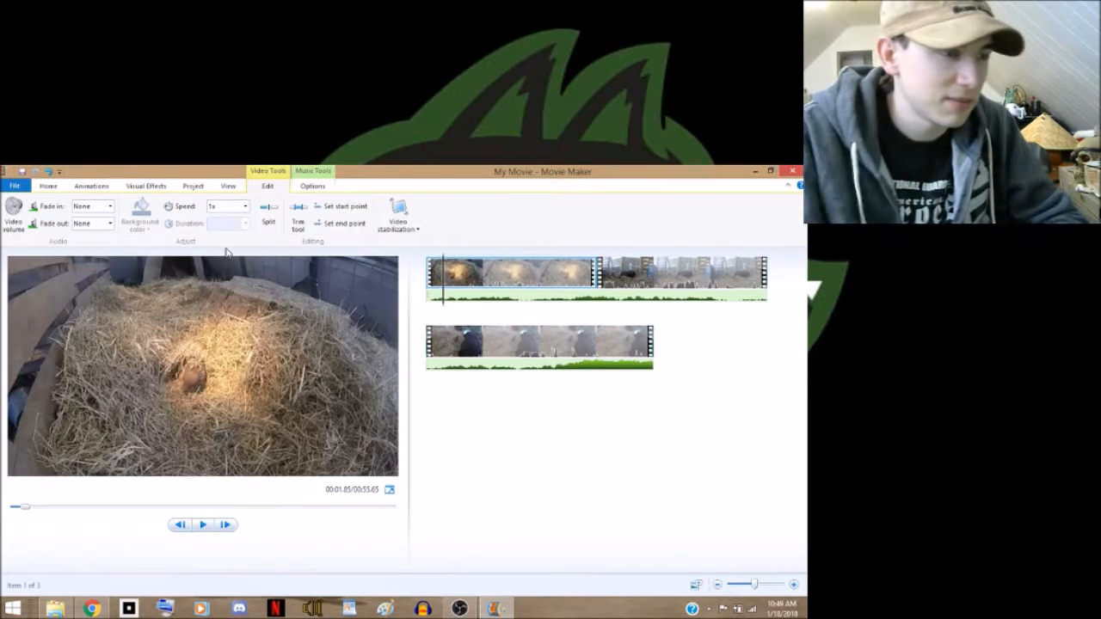
- Look at the animation options and preview the AutoMovie themes with the second clip selected
{"action": "left_click", "coordinate": [76, 189]}
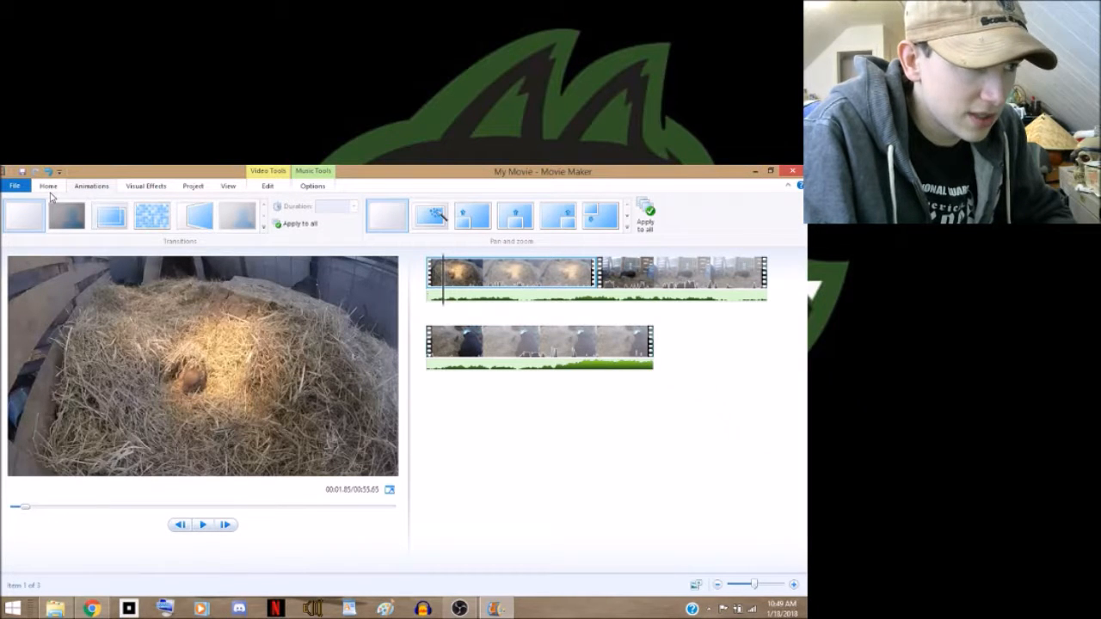
{"action": "left_click", "coordinate": [49, 187]}
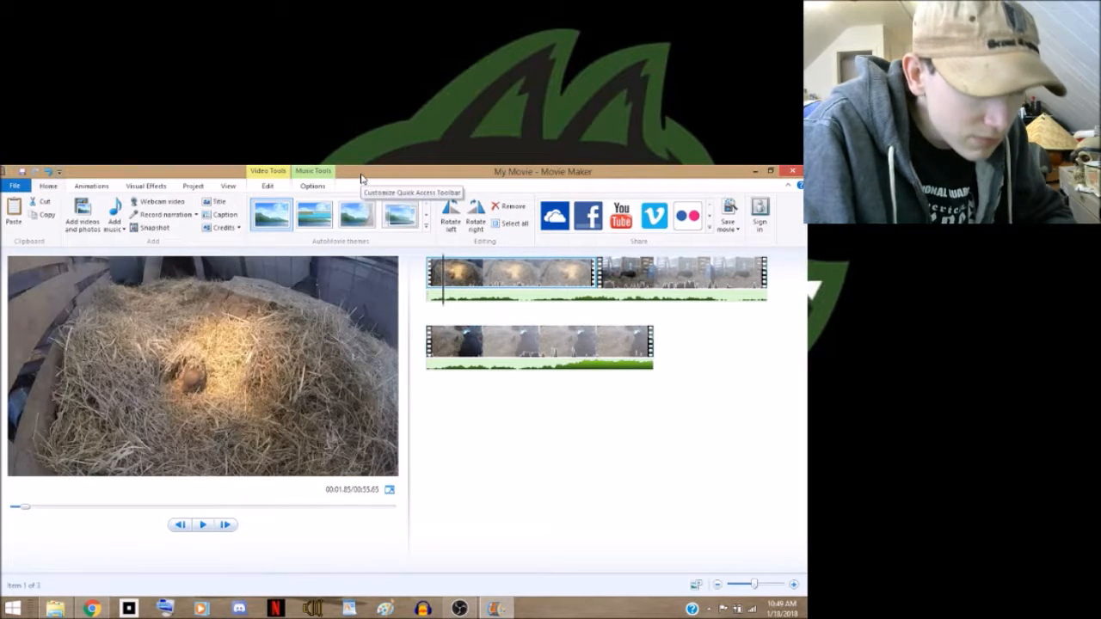
{"action": "left_click", "coordinate": [654, 286]}
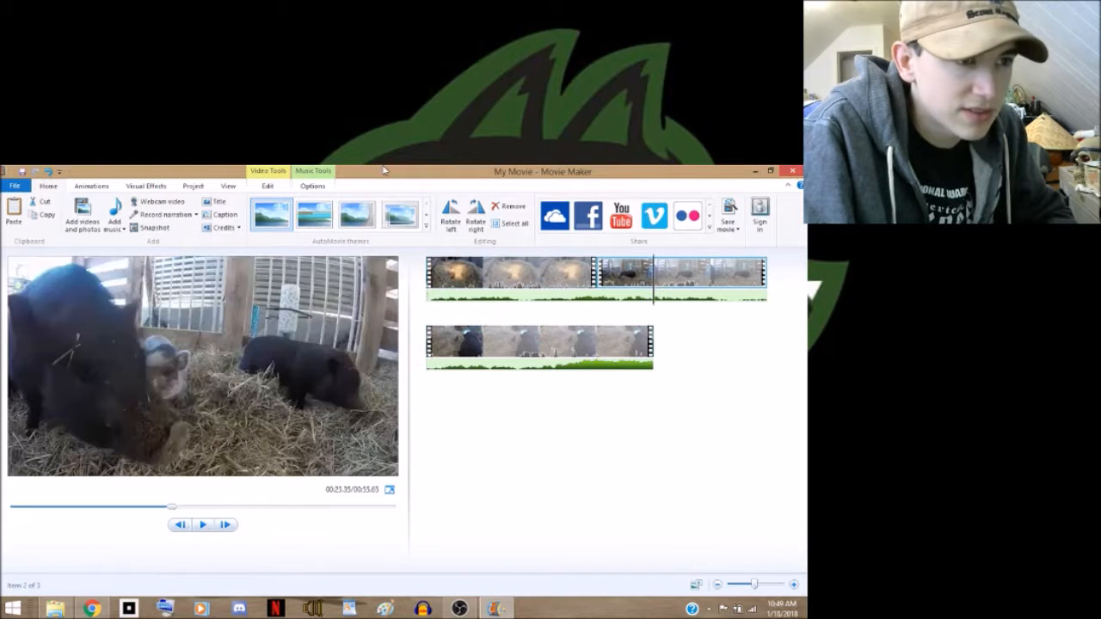
{"action": "left_click", "coordinate": [600, 275]}
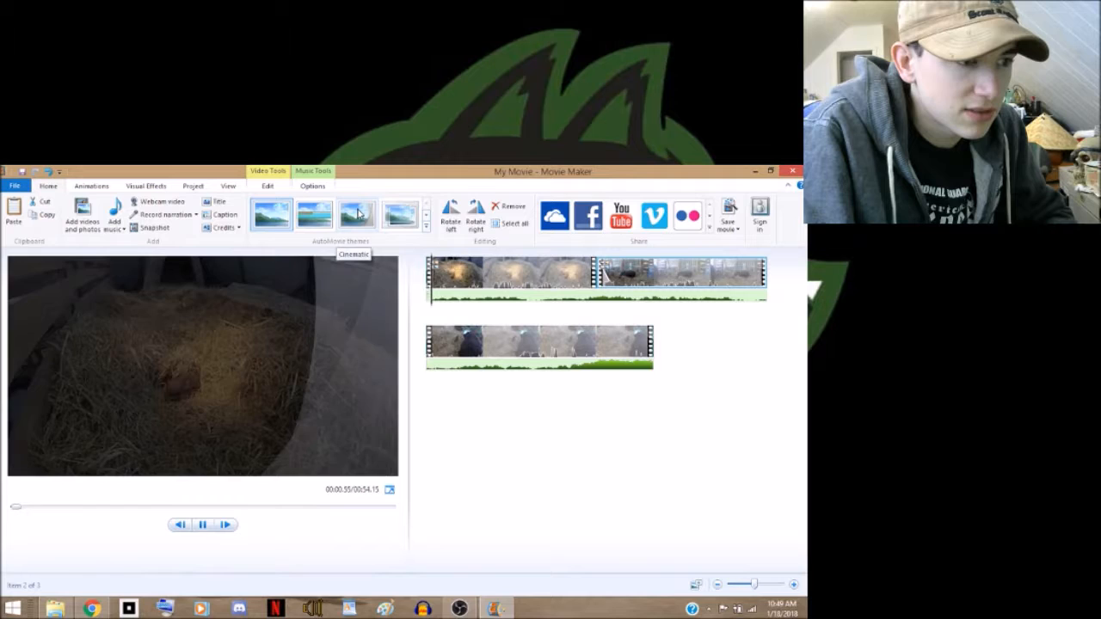
{"action": "left_click", "coordinate": [312, 211]}
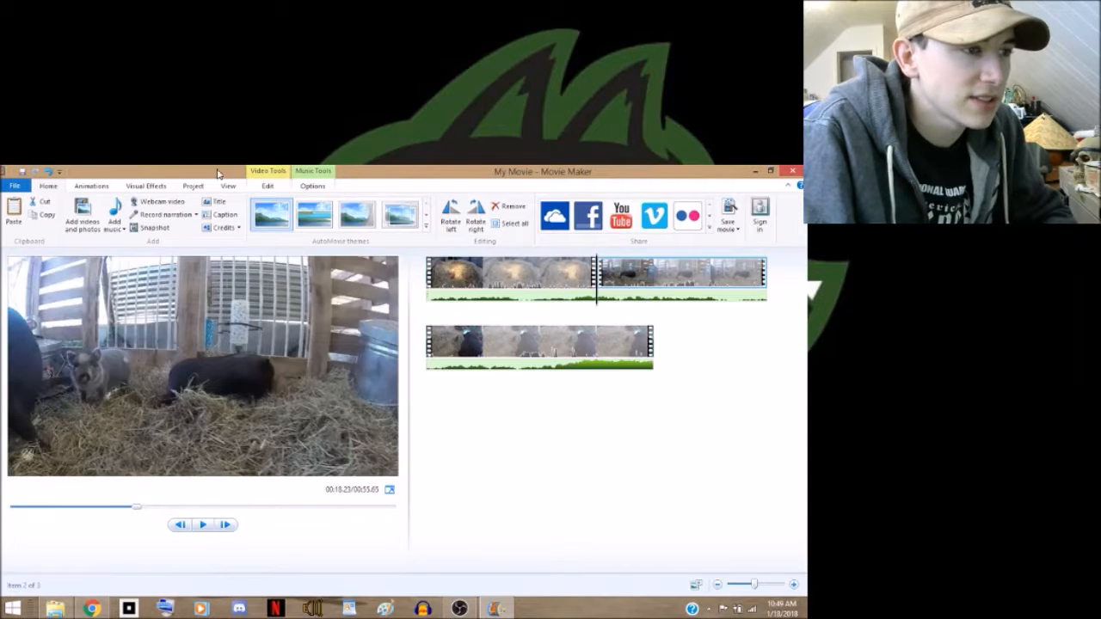
- Apply the "Wipe right - narrow" transition between the first and second clips
{"action": "left_click", "coordinate": [135, 188]}
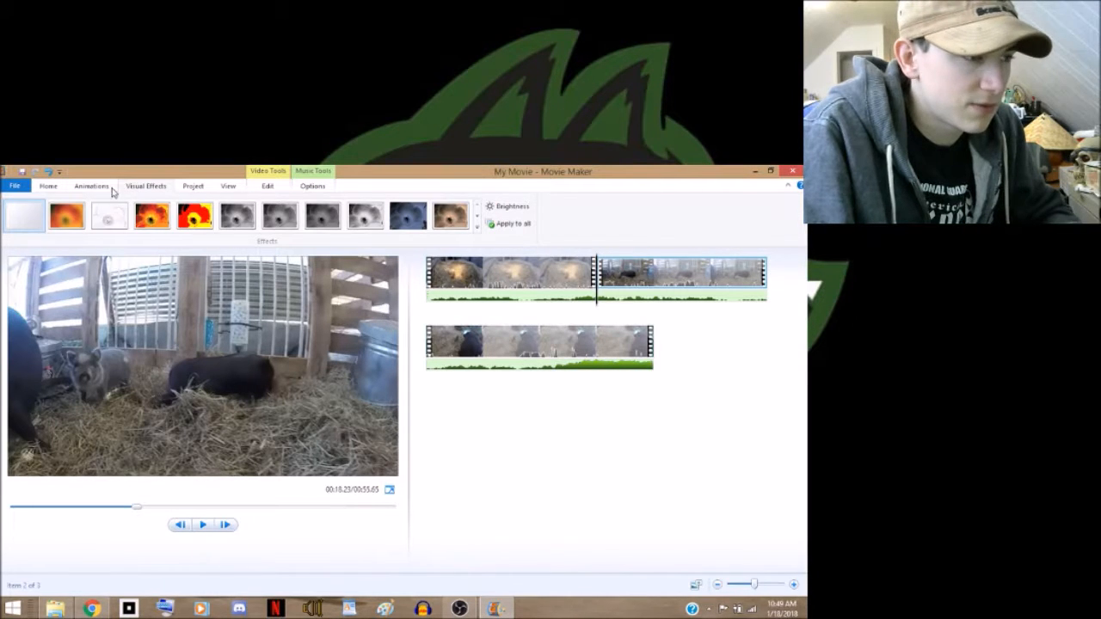
{"action": "left_click", "coordinate": [107, 187]}
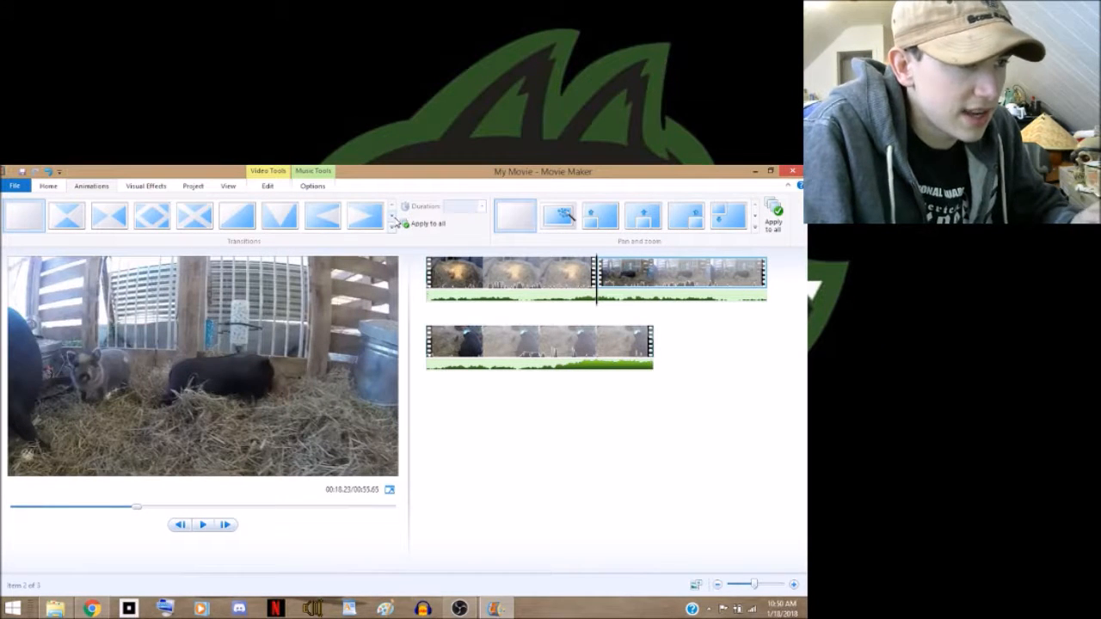
{"action": "left_click", "coordinate": [392, 217]}
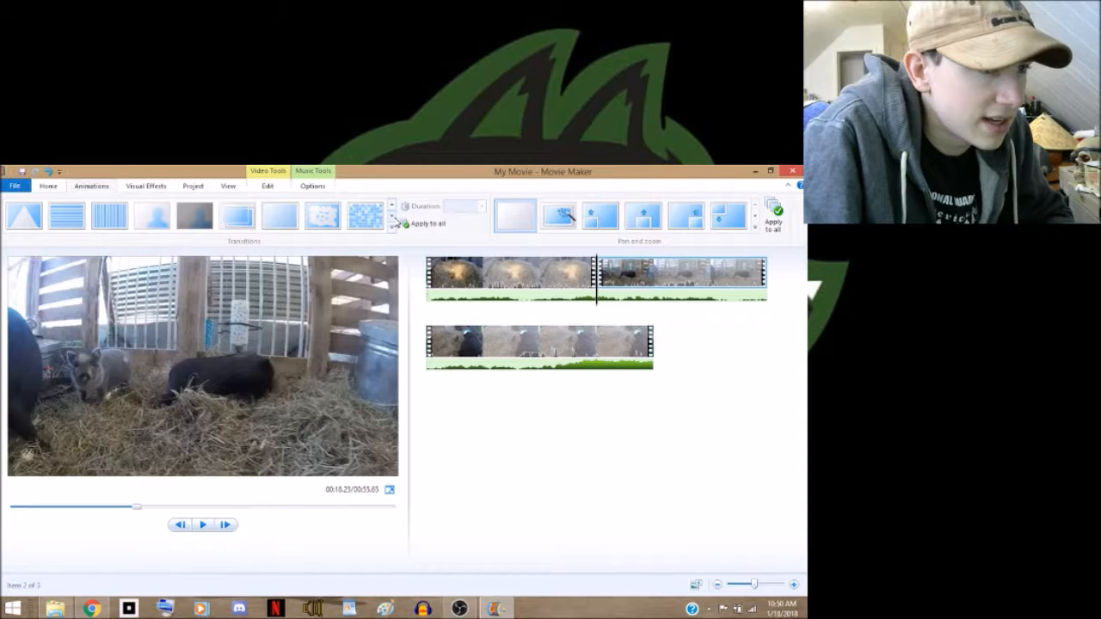
{"action": "left_click", "coordinate": [392, 217]}
{"action": "left_click", "coordinate": [392, 217]}
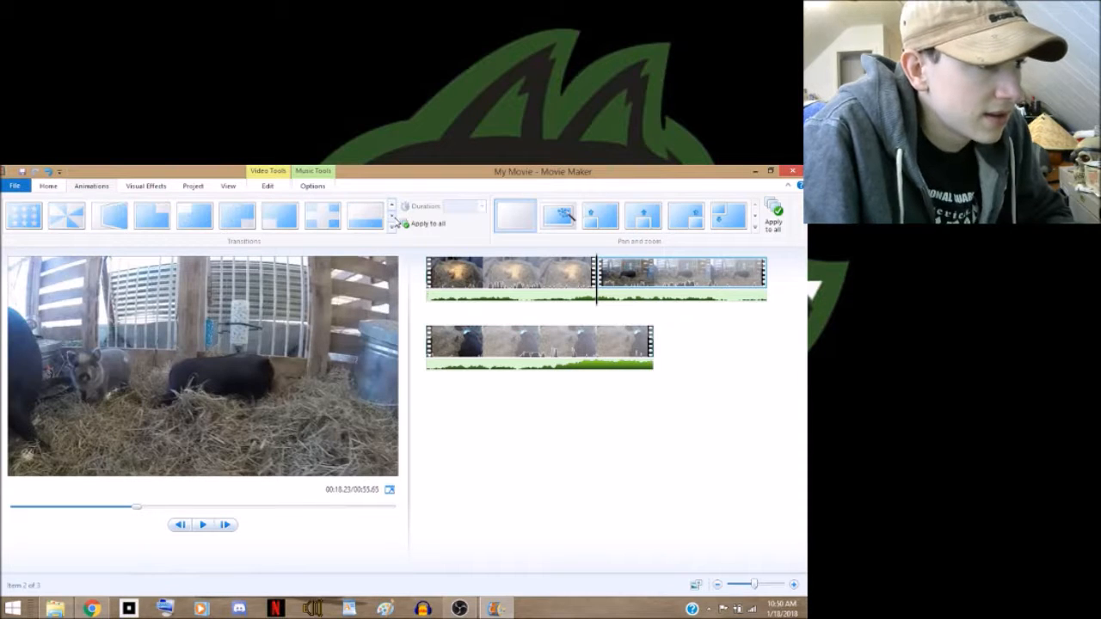
{"action": "left_click", "coordinate": [393, 217]}
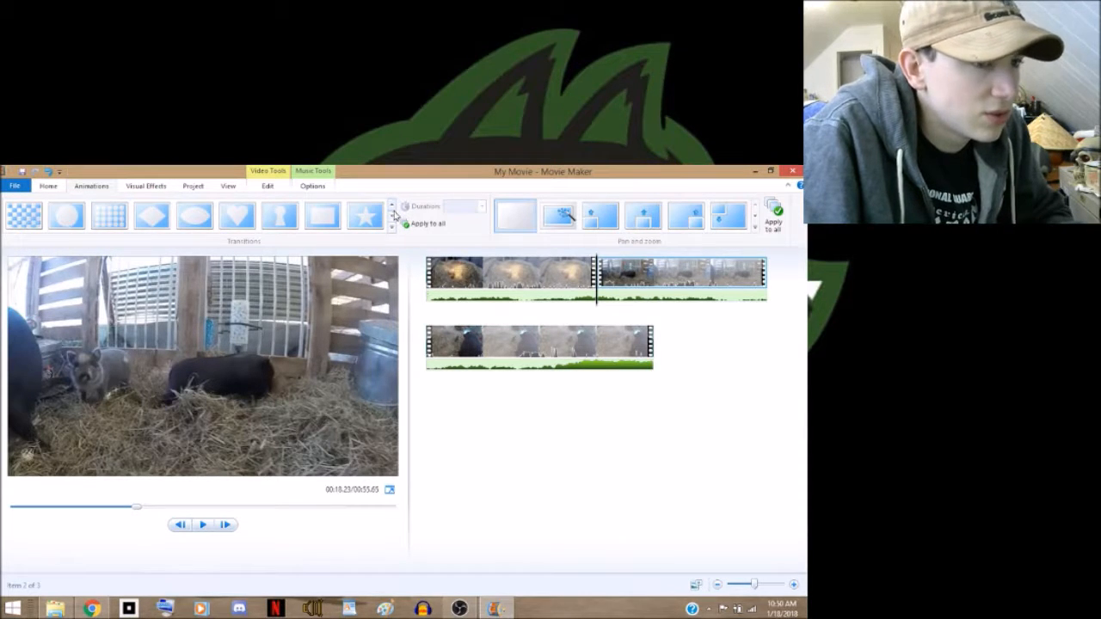
{"action": "left_click", "coordinate": [393, 219]}
{"action": "left_click", "coordinate": [393, 218]}
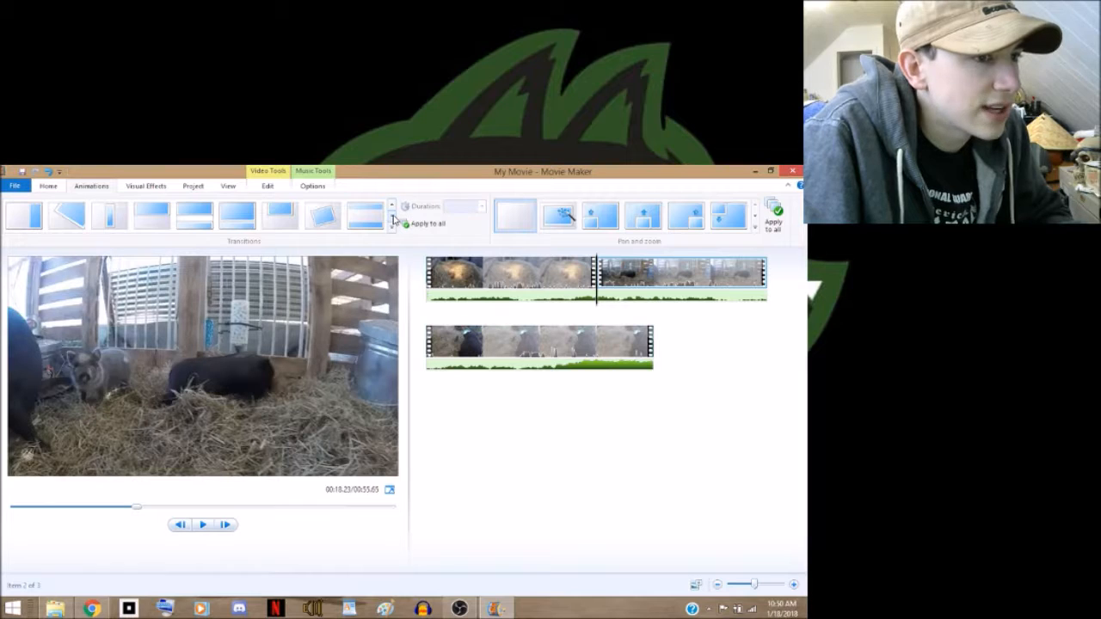
{"action": "left_click", "coordinate": [393, 218]}
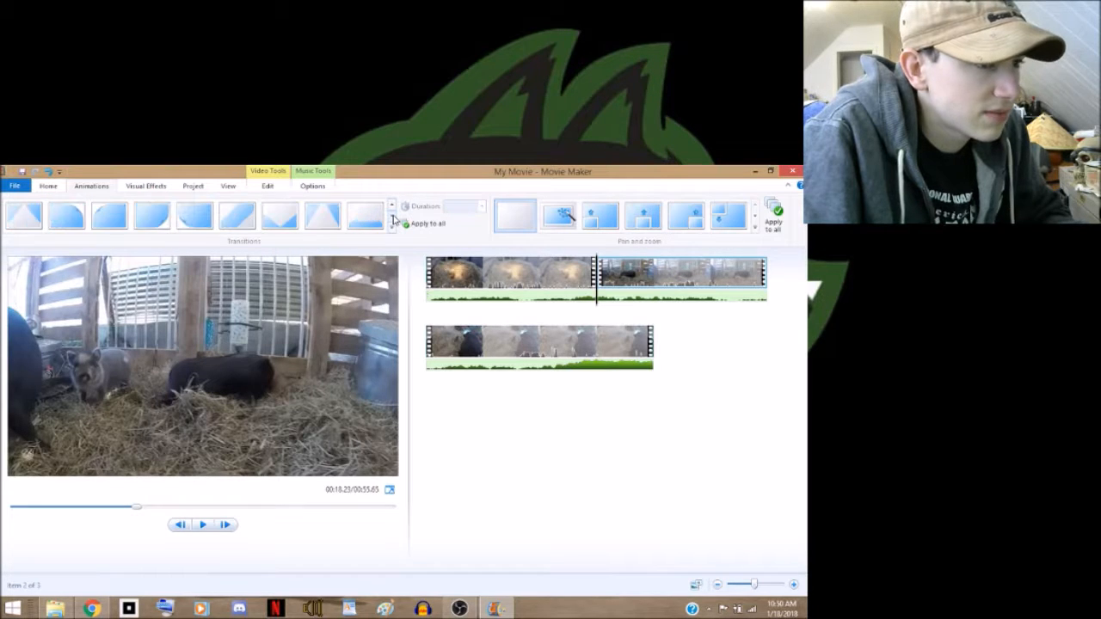
{"action": "left_click", "coordinate": [393, 218]}
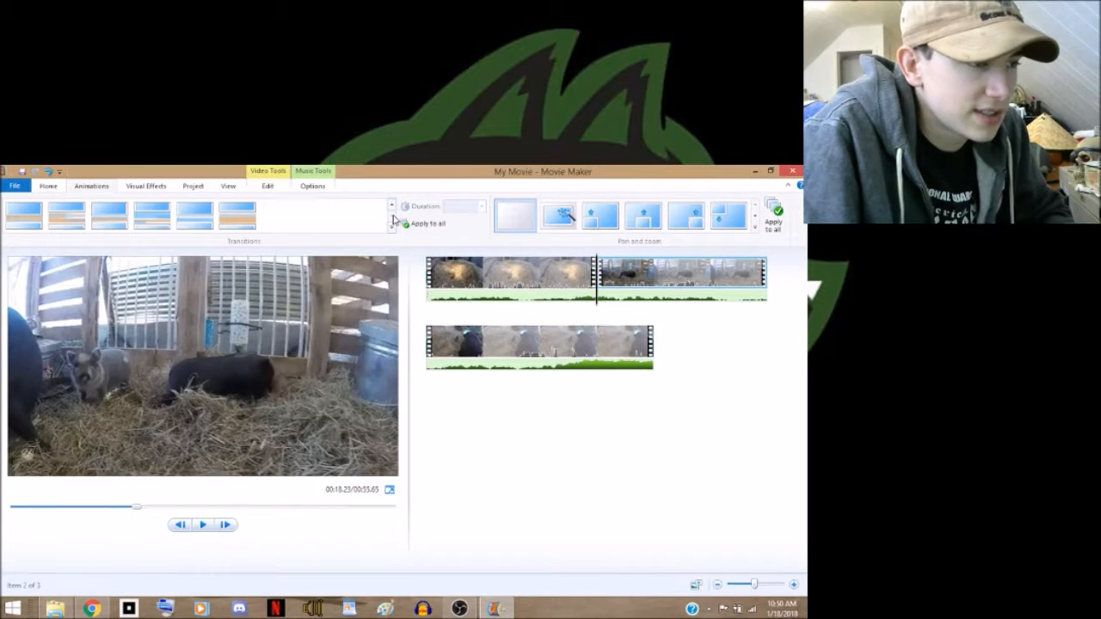
{"action": "left_click", "coordinate": [392, 212]}
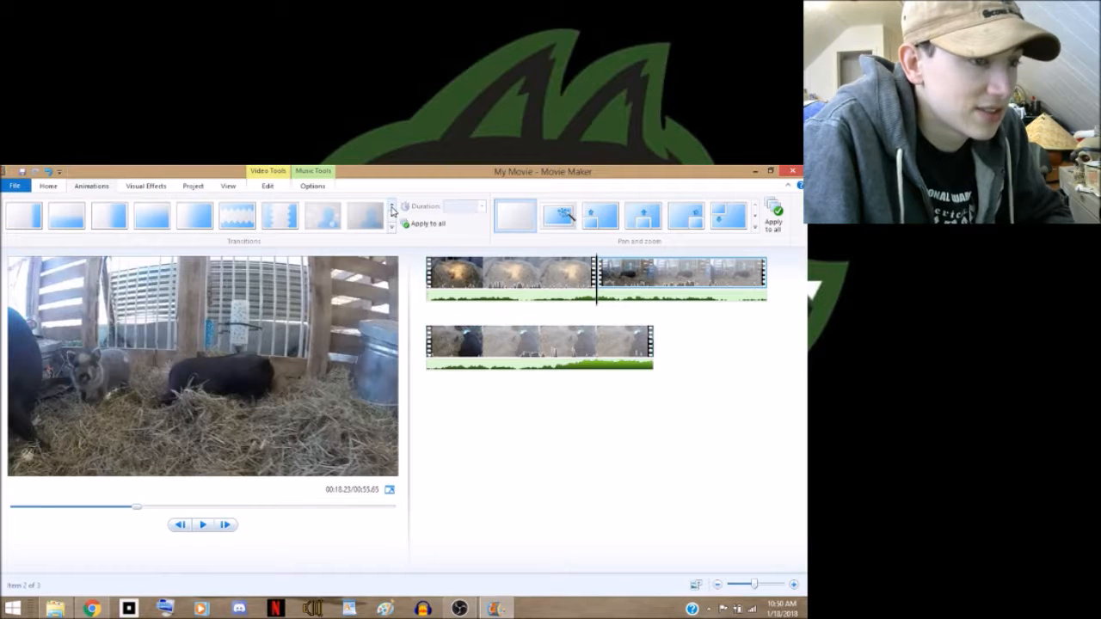
{"action": "mouse_move", "coordinate": [22, 223]}
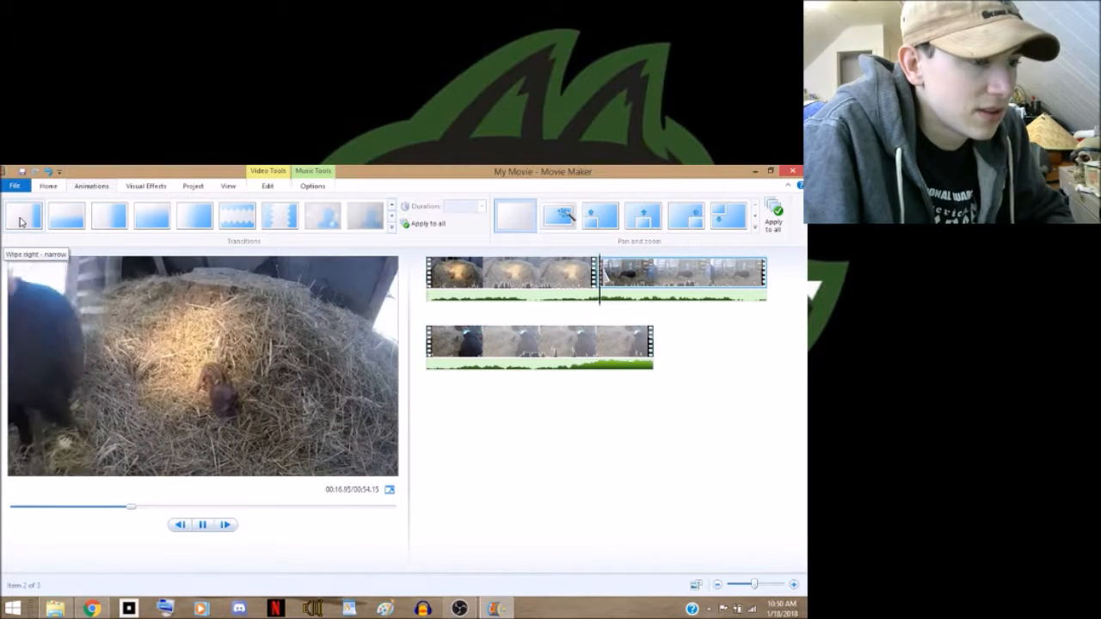
{"action": "left_click", "coordinate": [23, 220]}
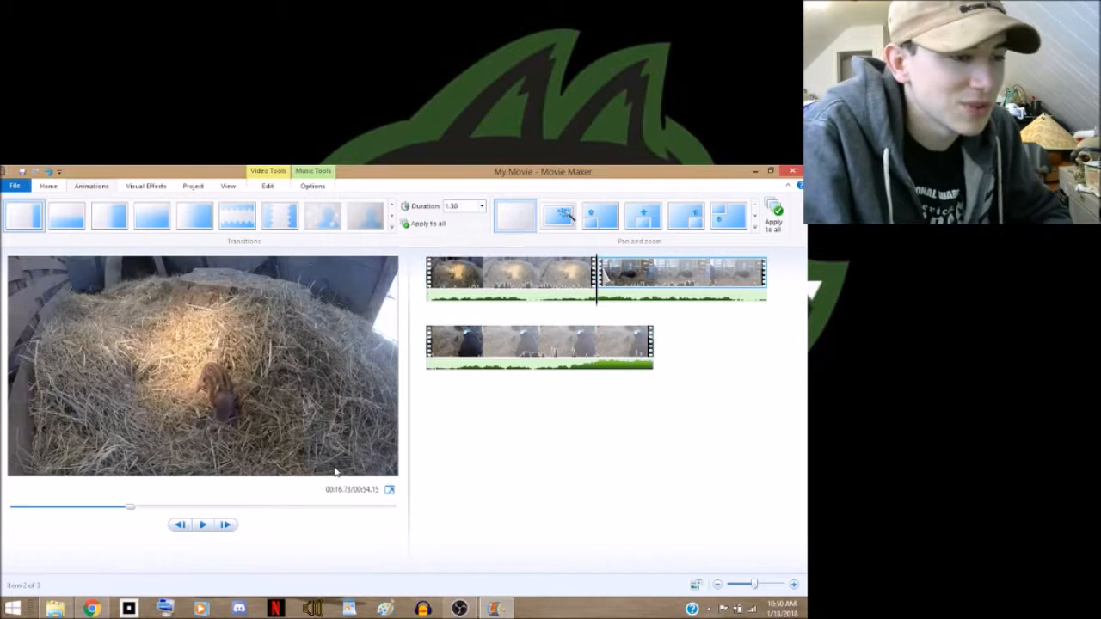
- Preview the transition between the first two clips and return to the start of the movie
{"action": "left_click", "coordinate": [203, 526]}
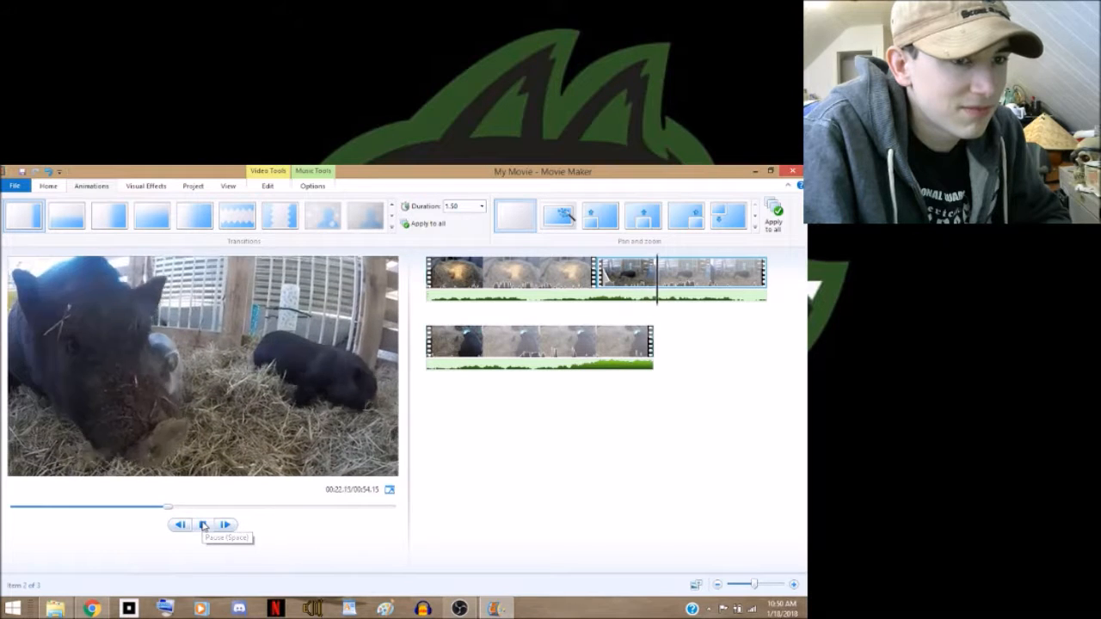
{"action": "left_click", "coordinate": [204, 525]}
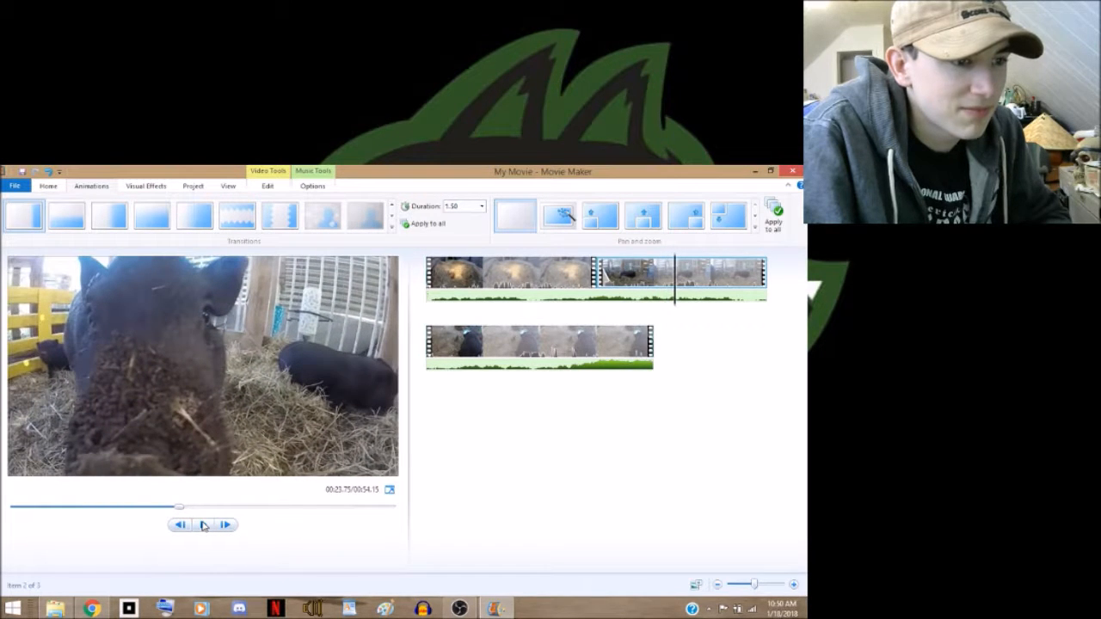
{"action": "key", "text": "Home"}
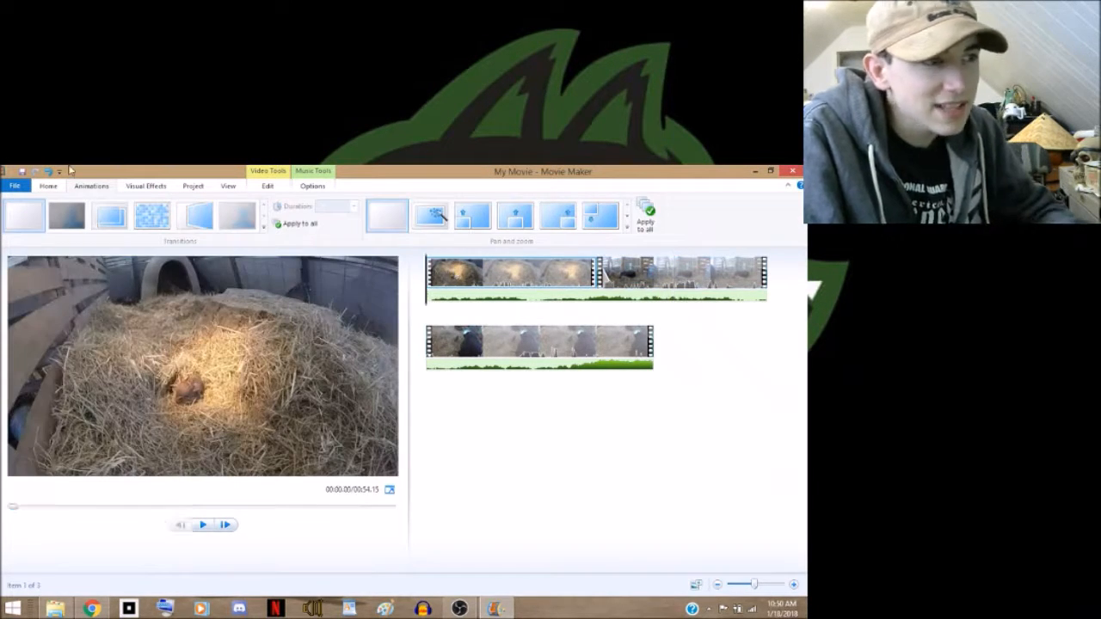
{"action": "left_click", "coordinate": [47, 186]}
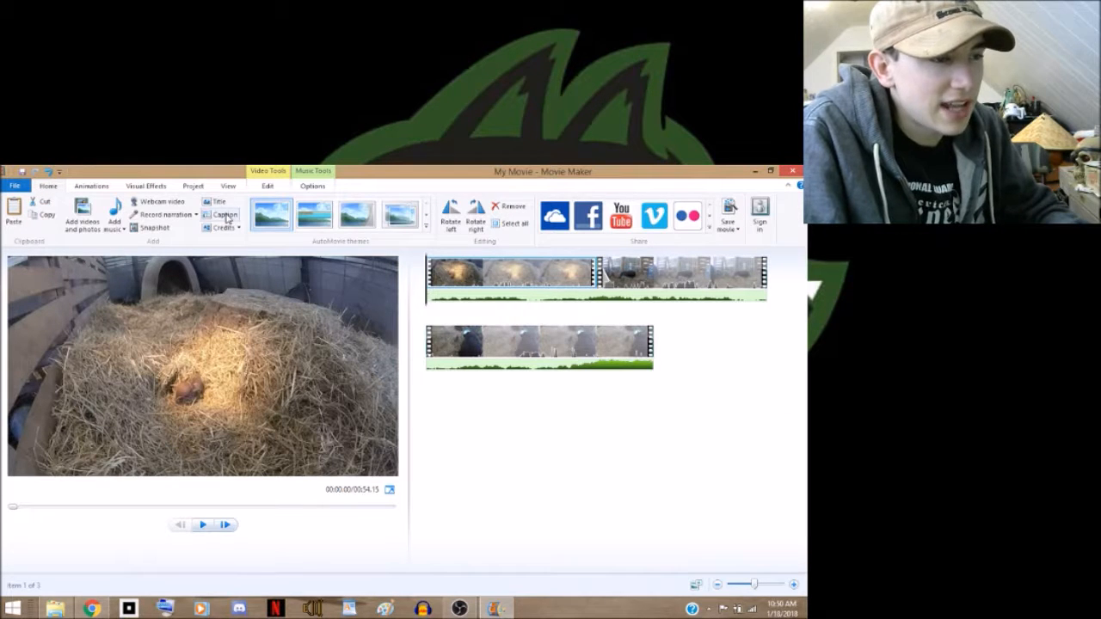